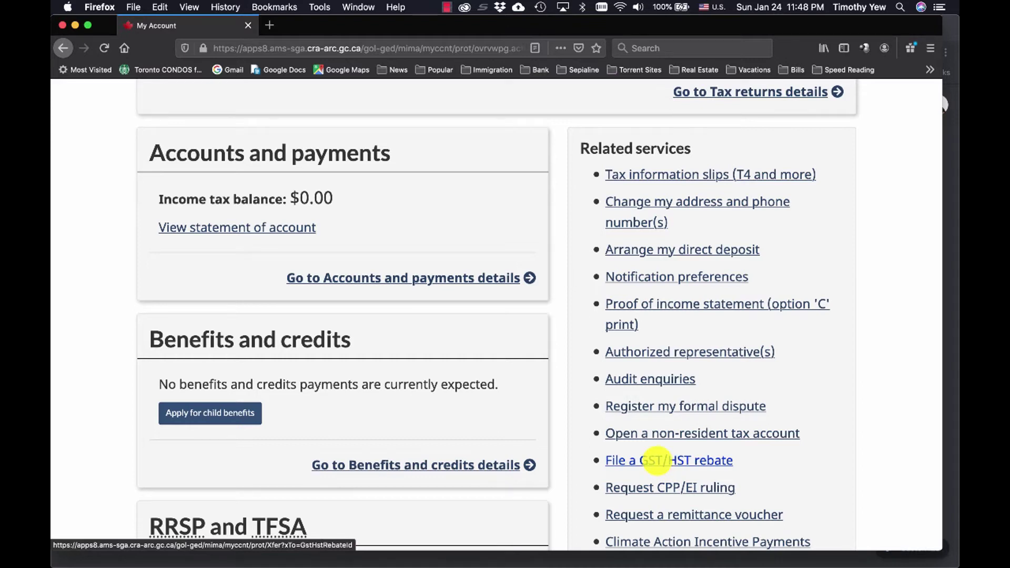
Begin a GST524 new residential rental property rebate application, passing the required-documents page
click(656, 460)
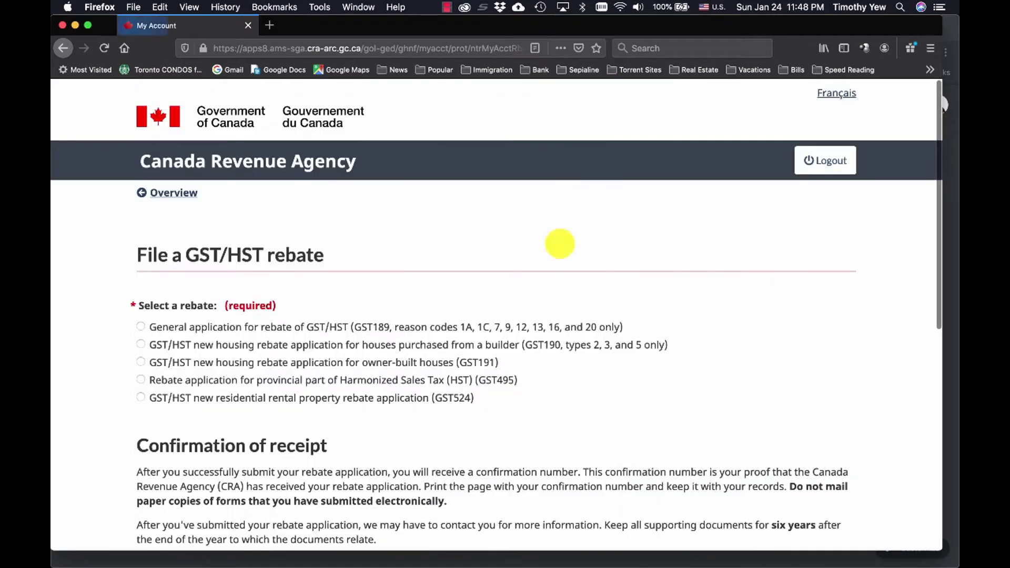
scroll(564, 257, down, 3)
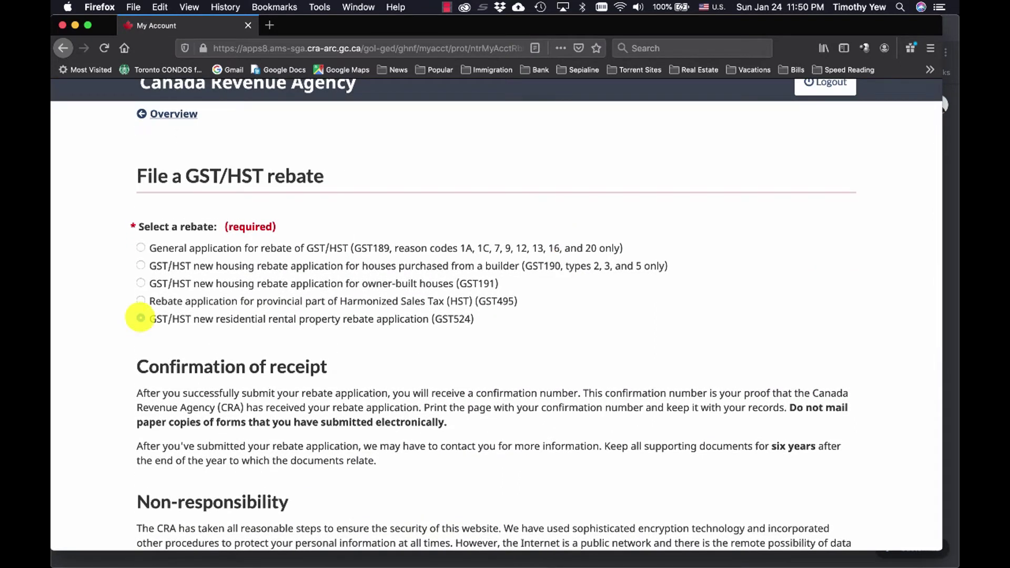
click(141, 317)
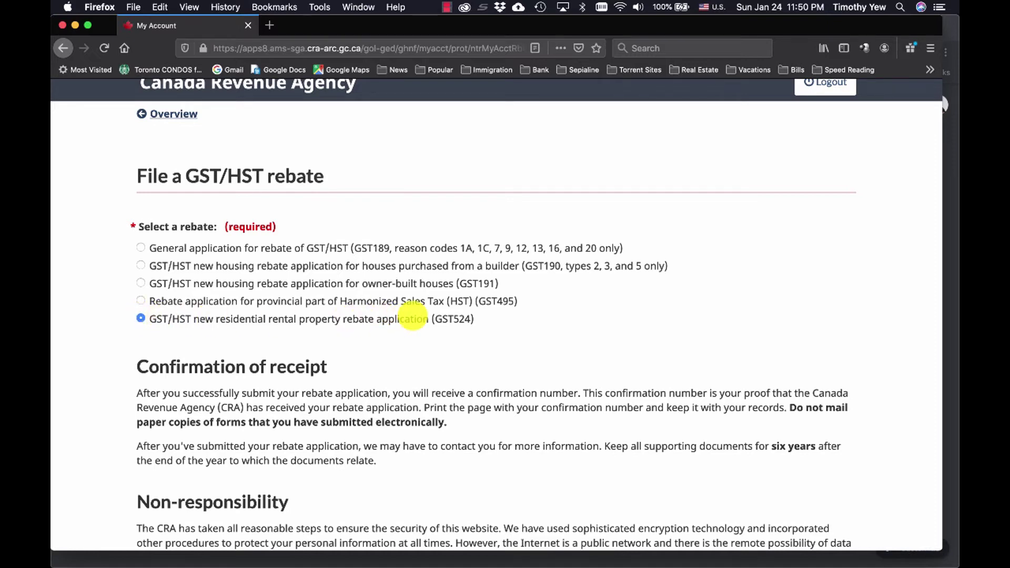
scroll(413, 383, down, 5)
click(266, 372)
scroll(368, 258, down, 10)
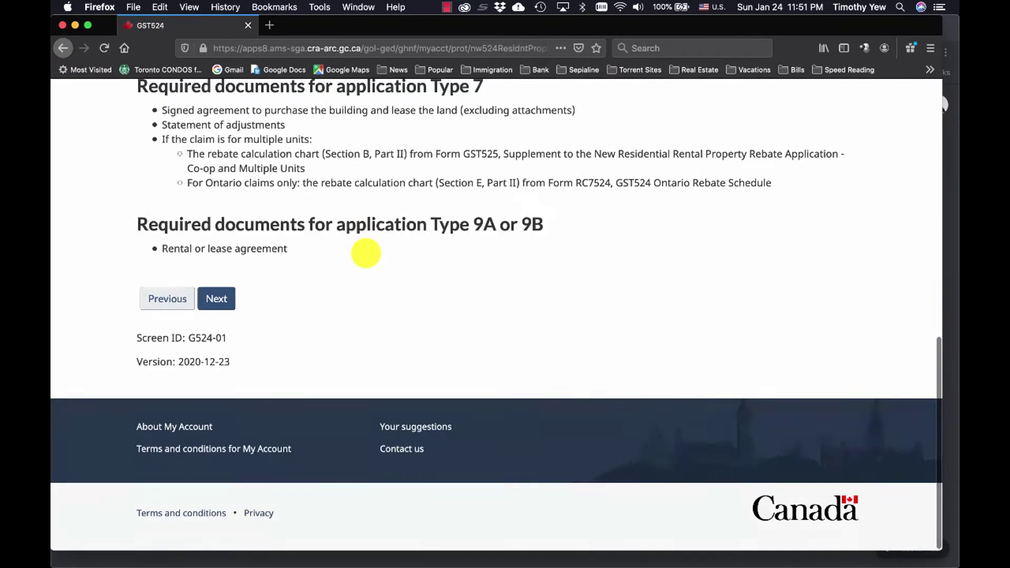
click(217, 298)
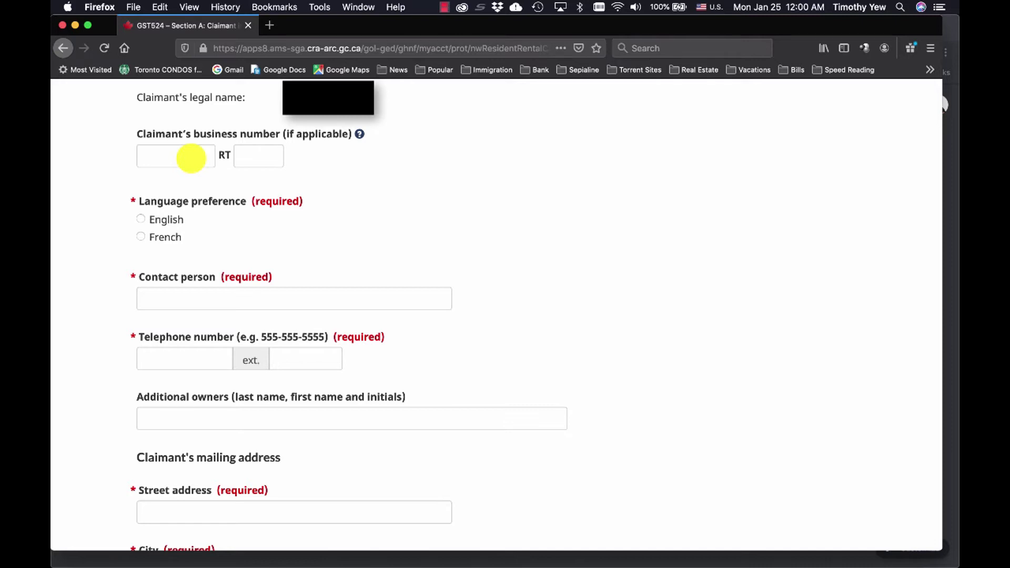
Choose English as the claimant's language preference and submit Section A
click(190, 158)
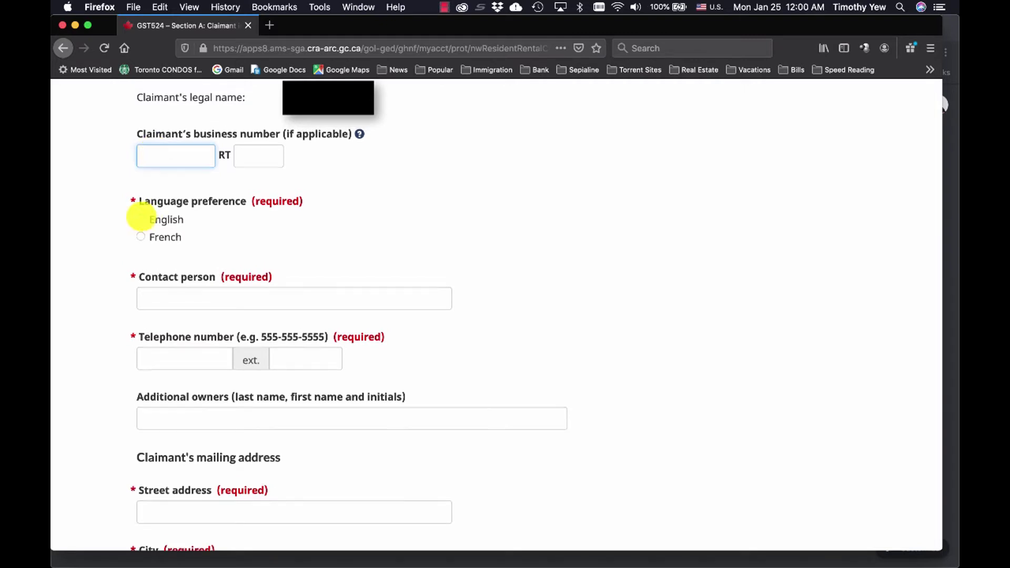
click(140, 217)
click(191, 294)
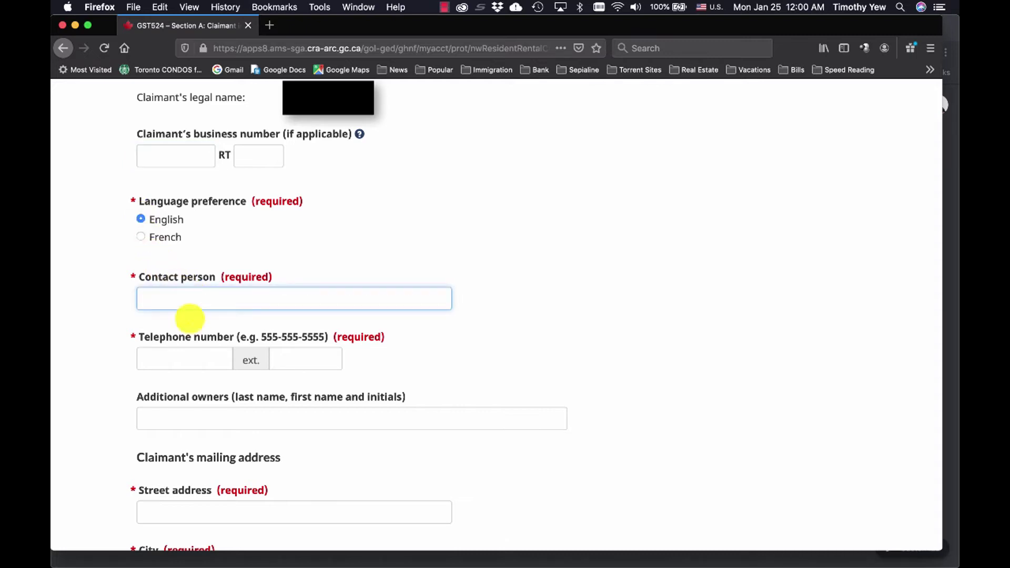
click(182, 354)
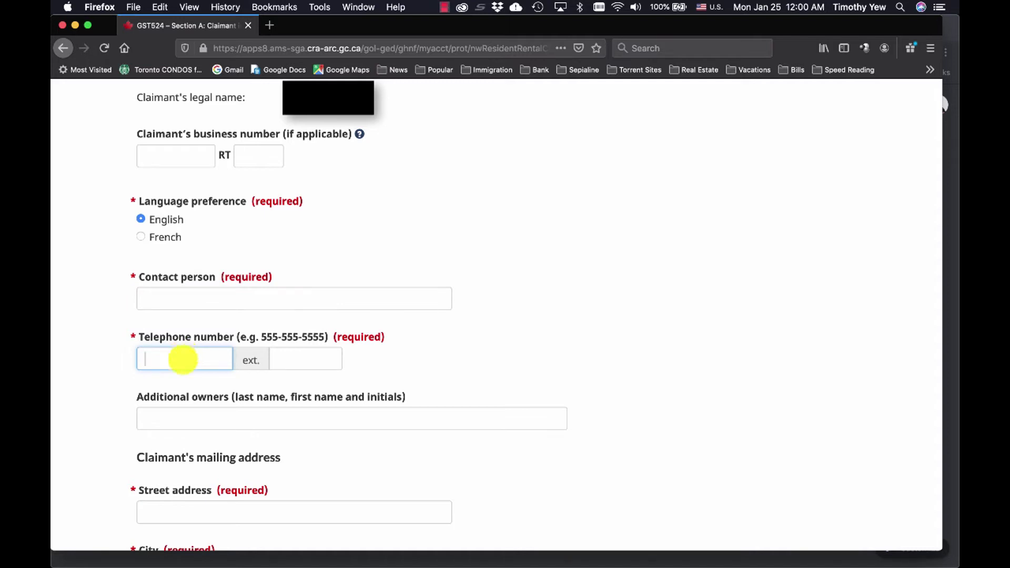
scroll(185, 387, down, 2)
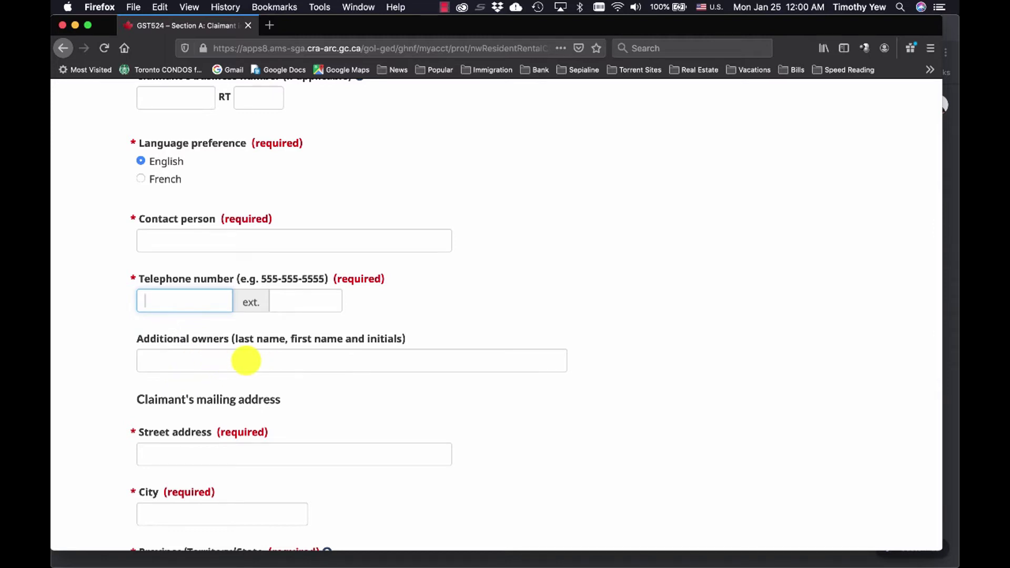
scroll(236, 361, down, 2)
scroll(173, 350, down, 5)
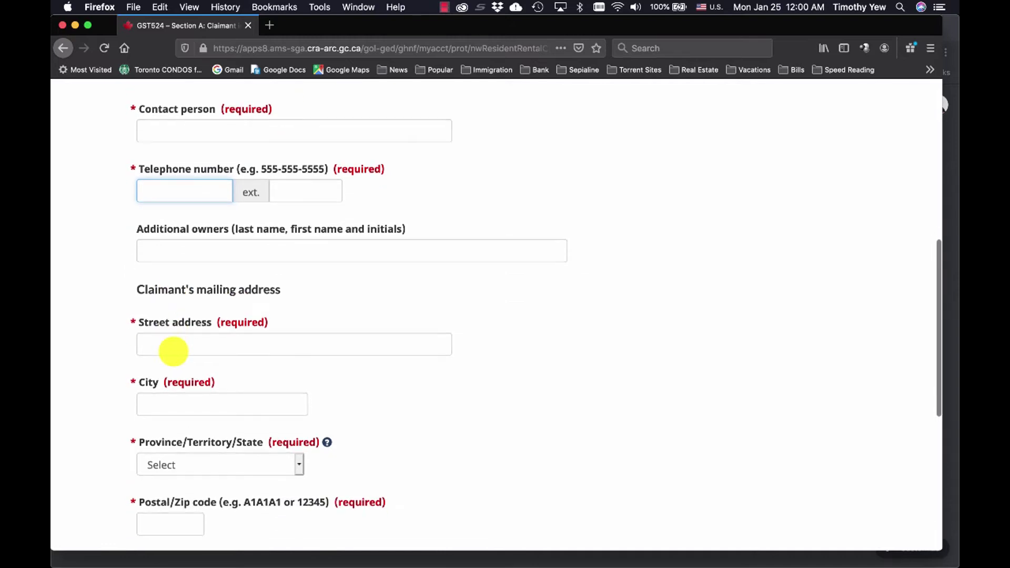
scroll(189, 248, down, 3)
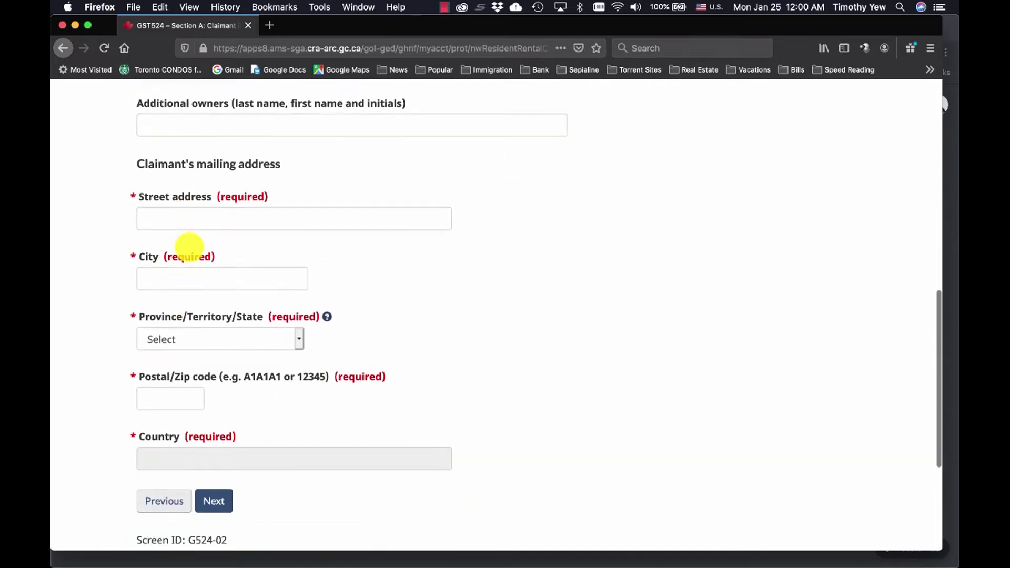
scroll(188, 247, down, 2)
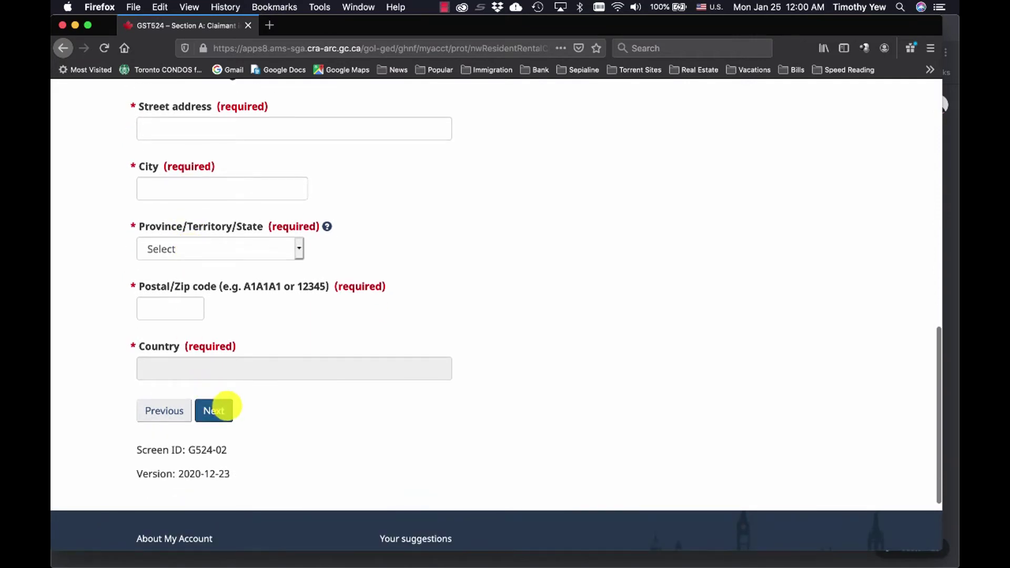
click(214, 410)
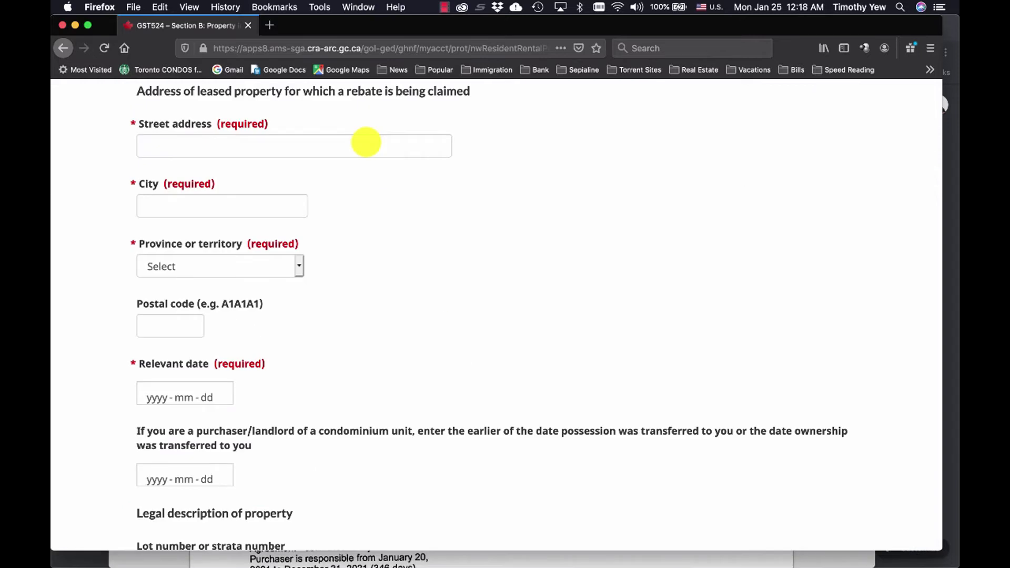
key(super+Tab)
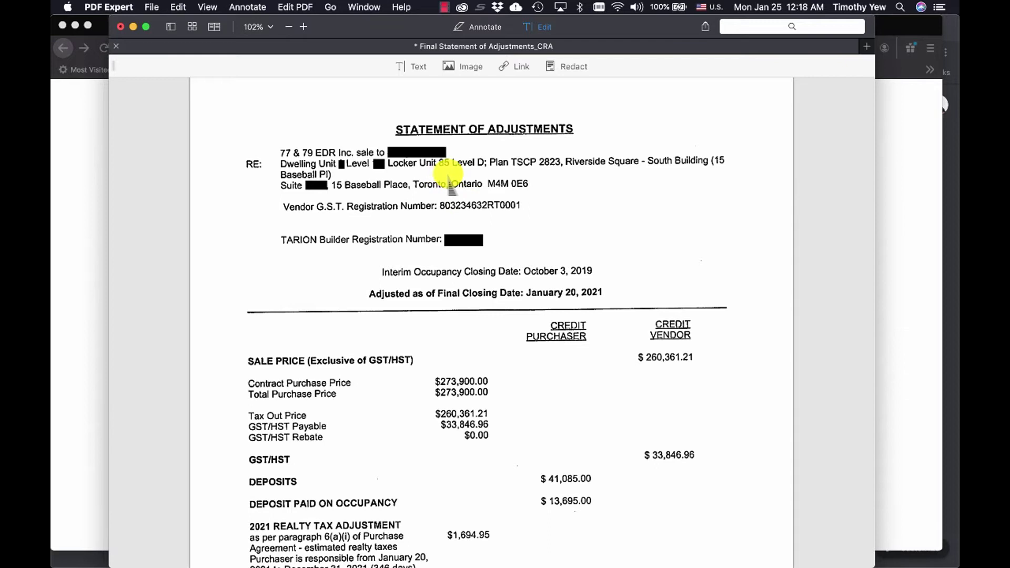
key(super+Tab)
key(super+Tab)
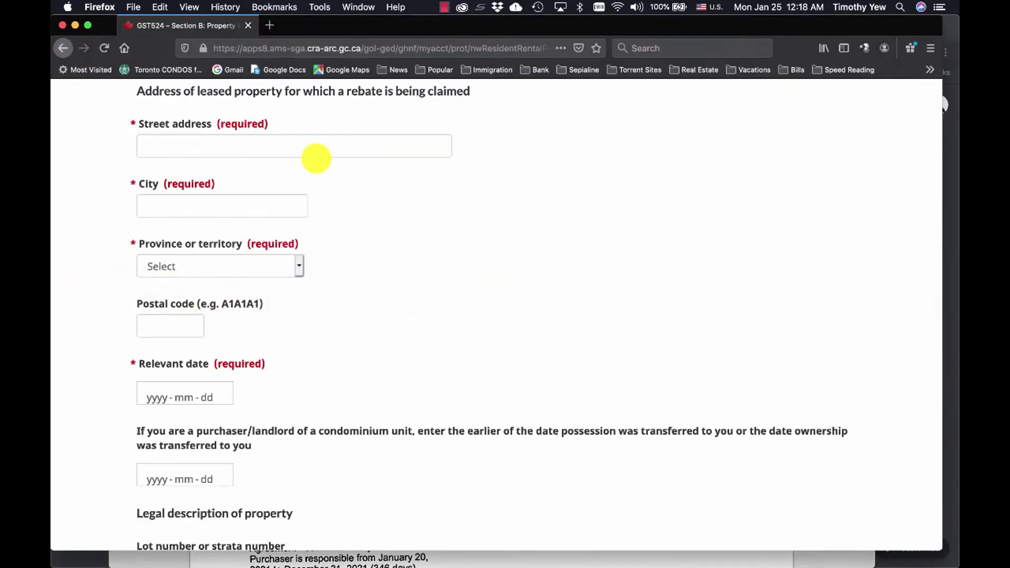
click(305, 150)
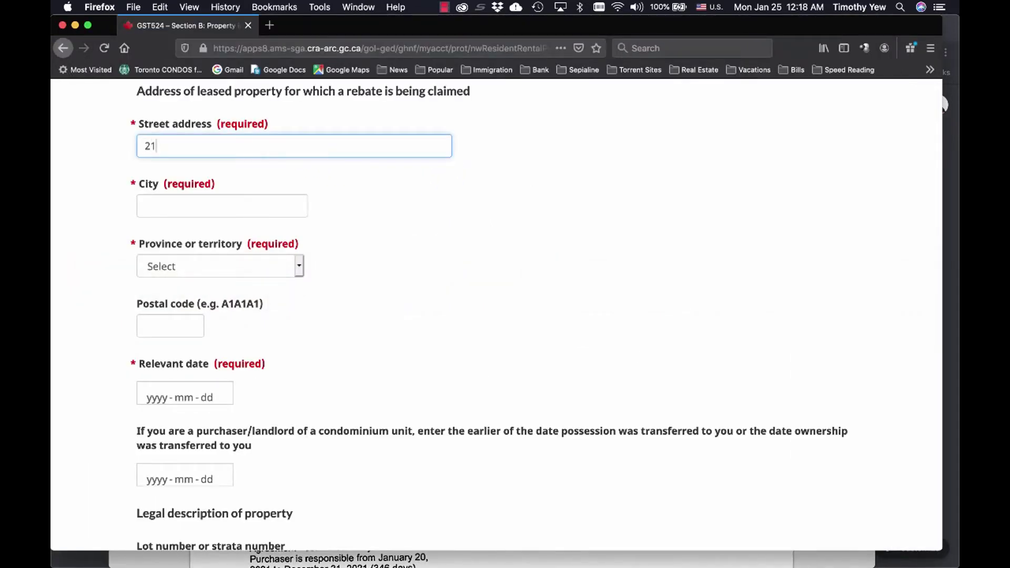
key(Tab)
text(Torno)
key(BackSpace)
key(BackSpace)
text(onto)
key(Tab)
key(o)
key(Tab)
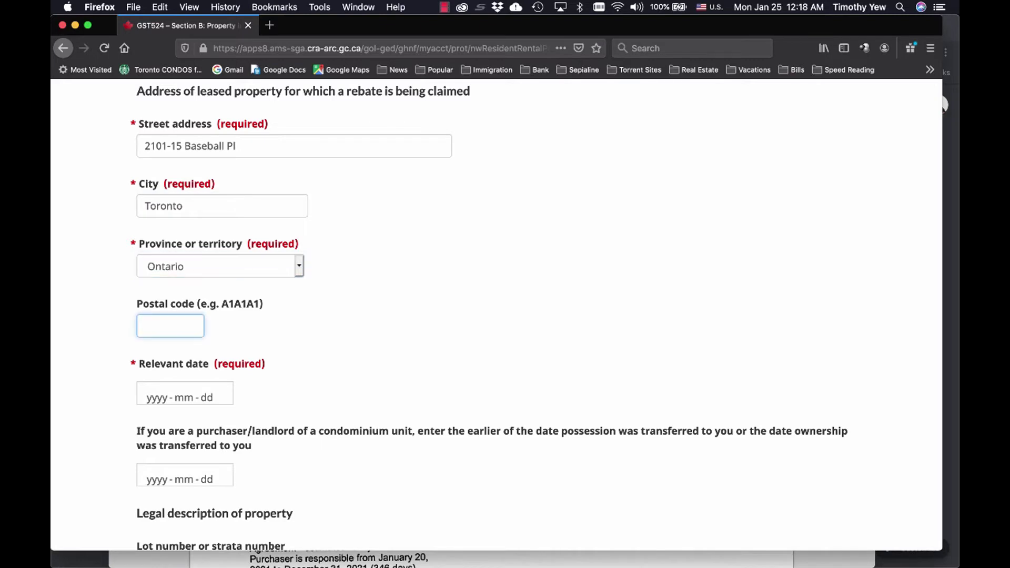
text(M4M0E6)
key(Tab)
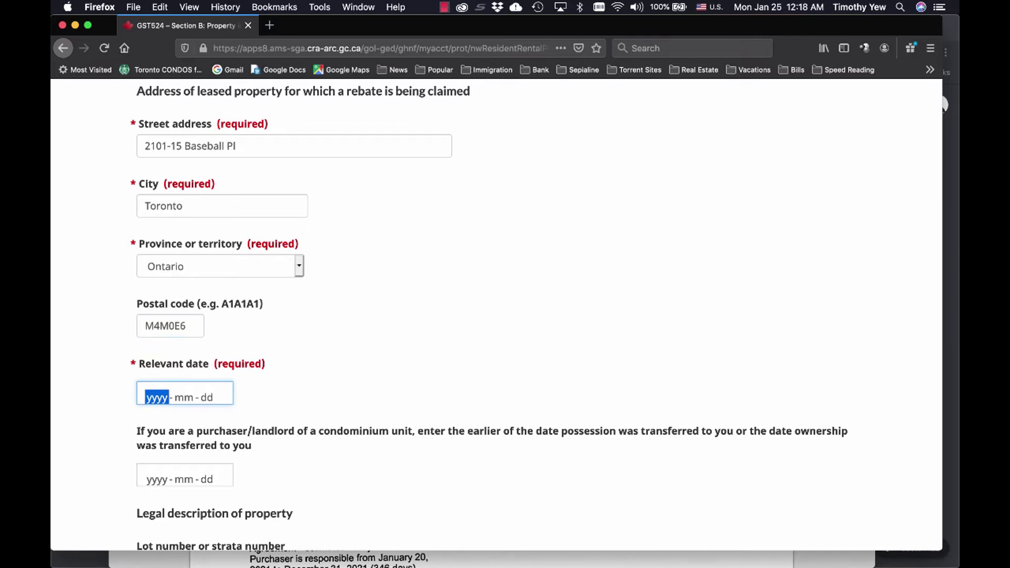
Set the relevant date to 2021-01-20, the closing date from the statement of adjustments
key(super+Tab)
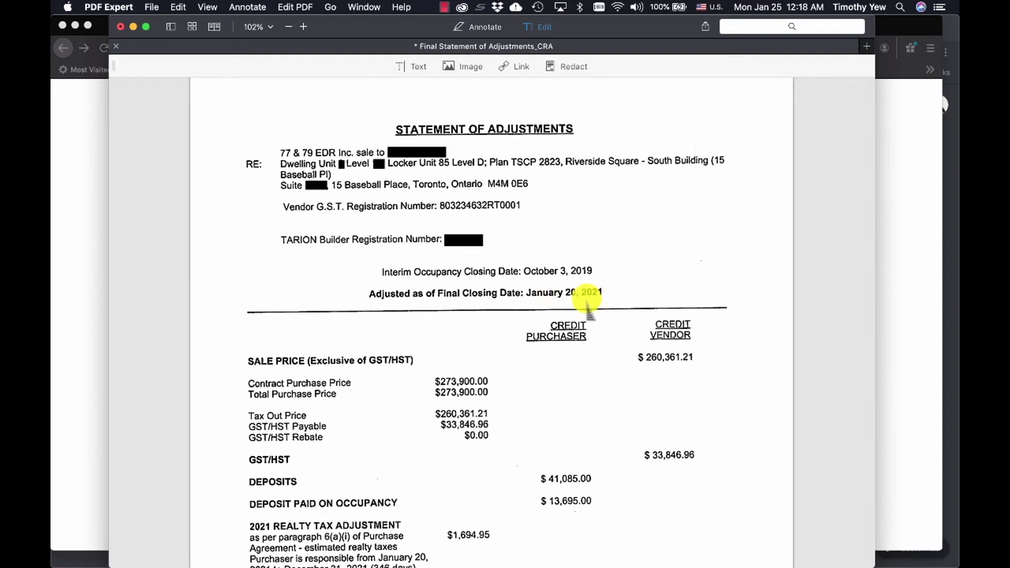
key(super+Tab)
text(20)
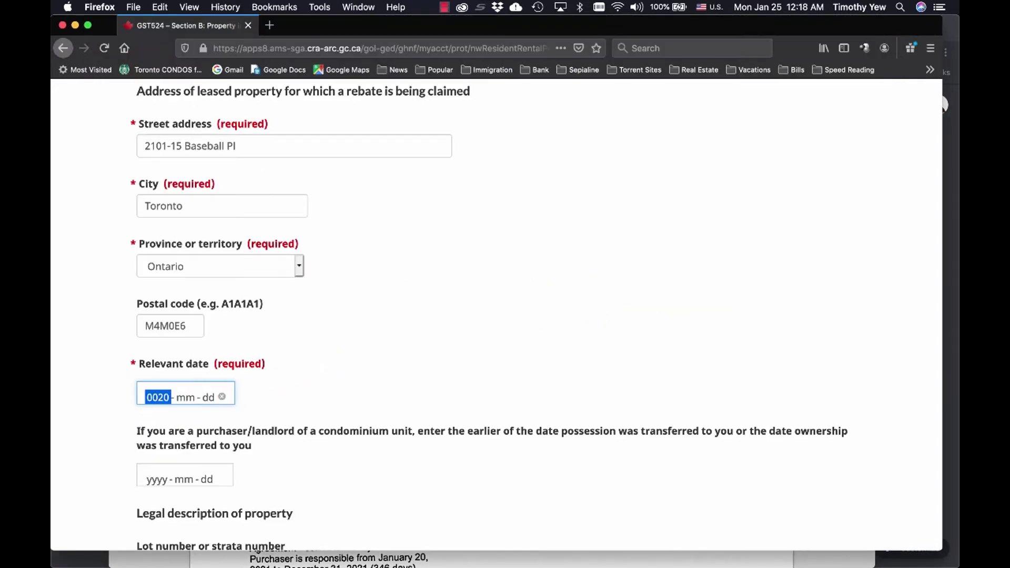
text(21)
key(Tab)
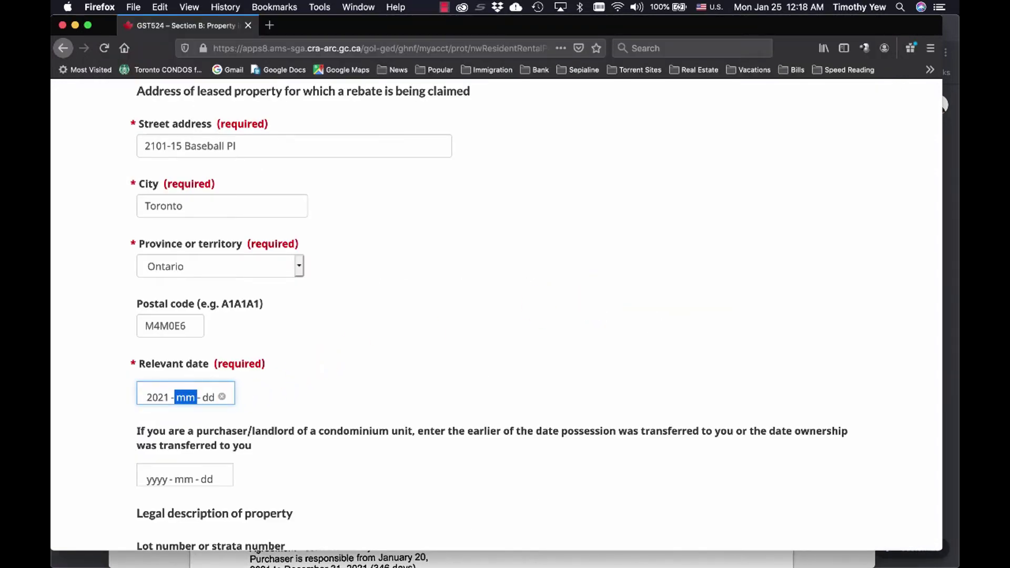
text(0120)
click(169, 387)
click(176, 394)
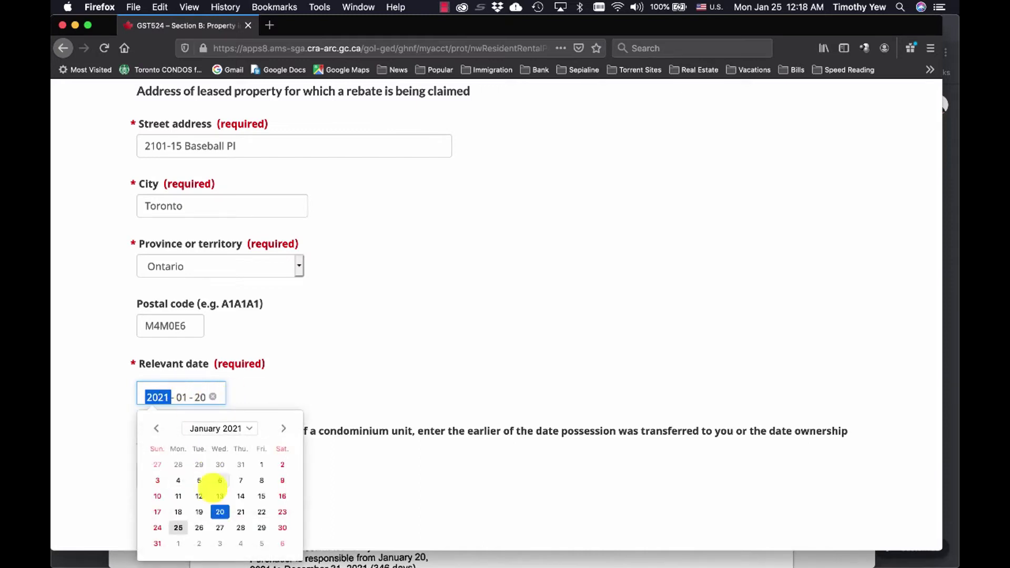
click(219, 510)
click(156, 479)
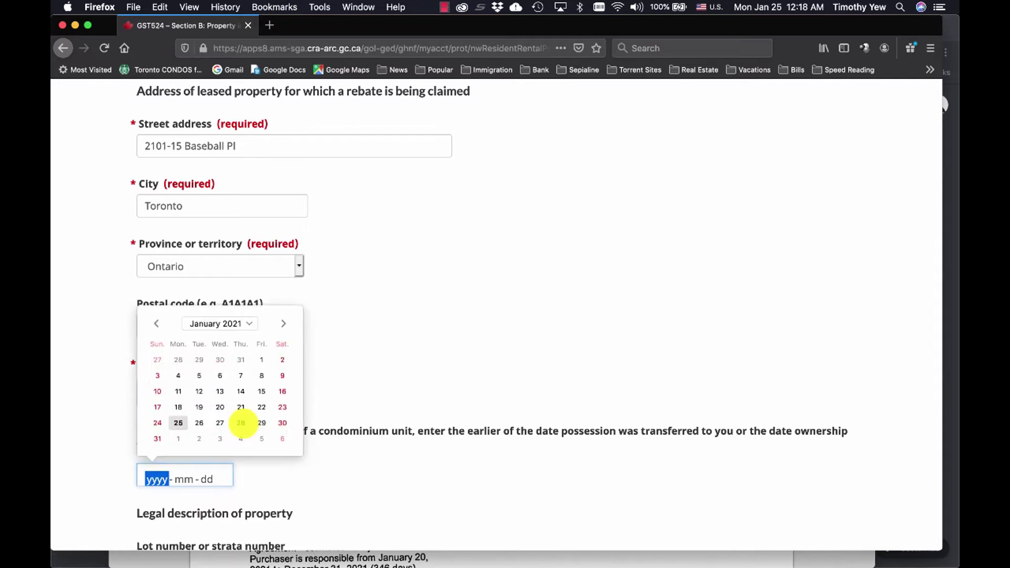
click(338, 398)
scroll(339, 398, down, 5)
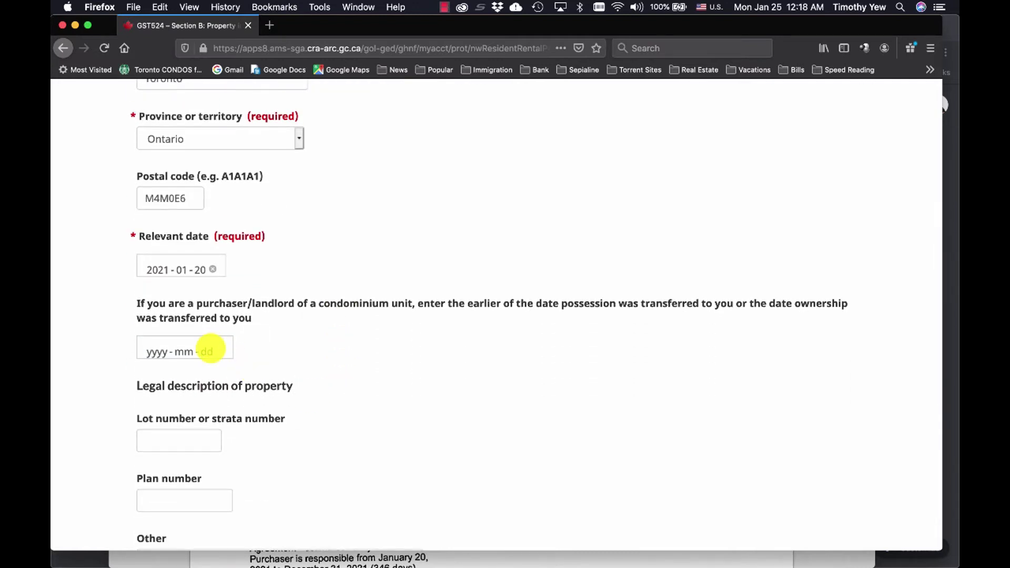
key(super+Tab)
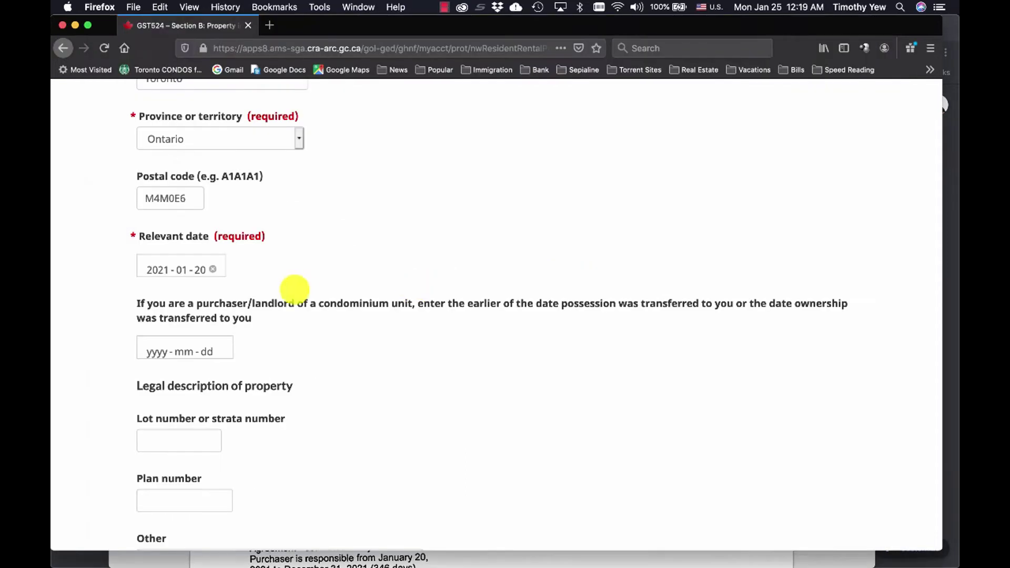
Enter 3 October 2019 as the condominium possession/ownership transfer date
key(super+Tab)
click(207, 351)
click(157, 351)
click(236, 383)
scroll(199, 420, up, 2)
scroll(239, 429, up, 2)
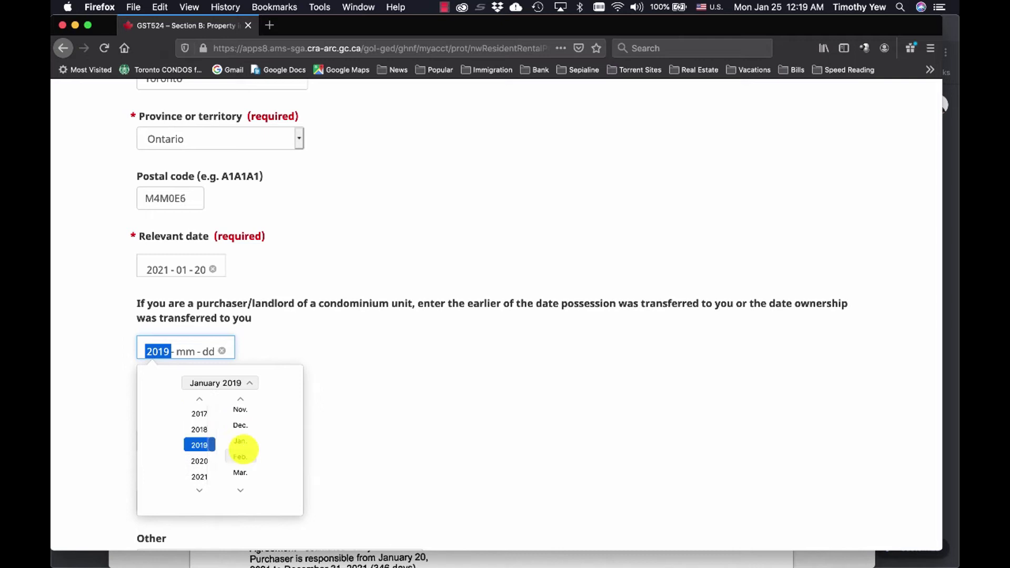
scroll(242, 416, up, 2)
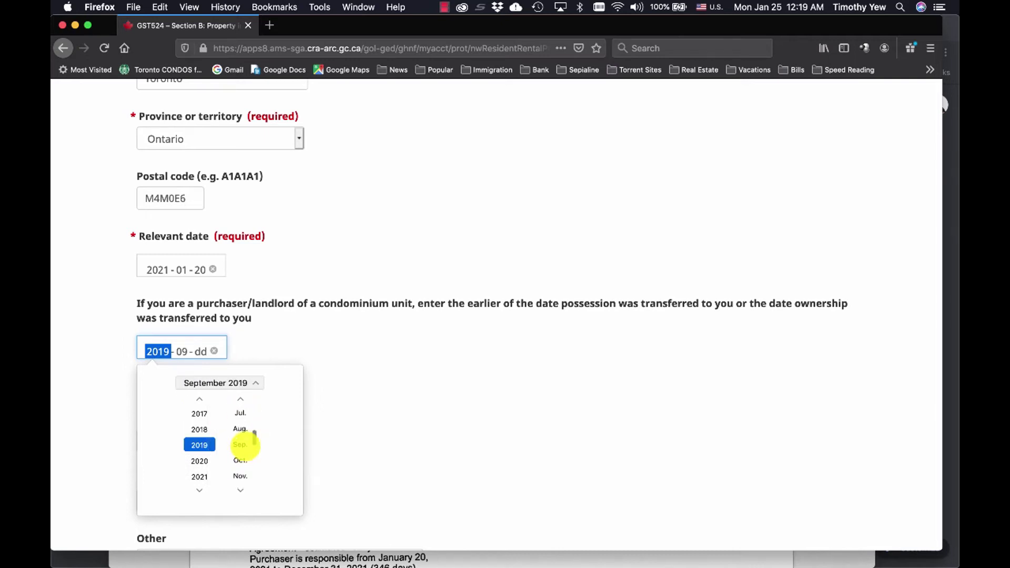
scroll(241, 442, down, 1)
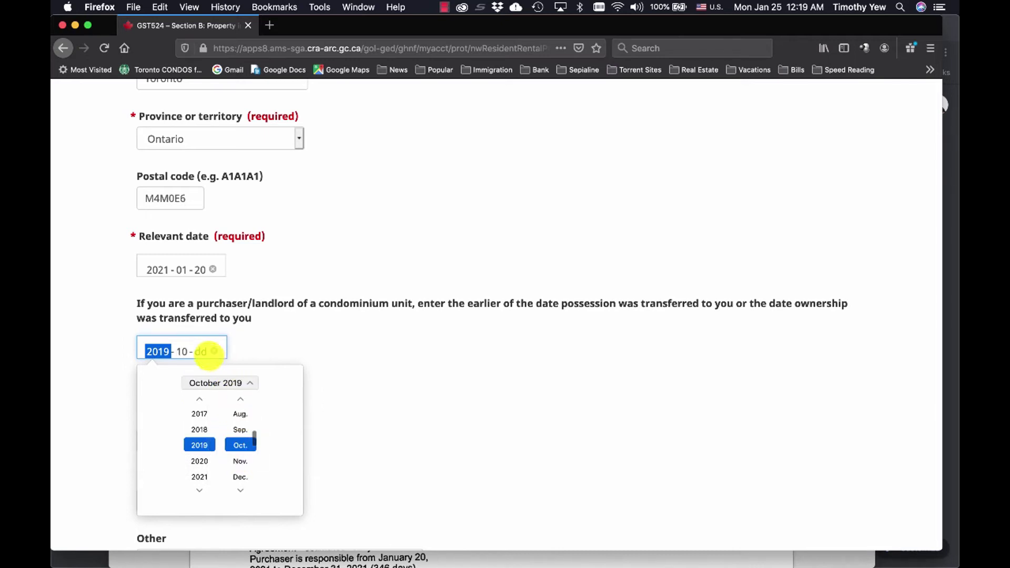
click(202, 350)
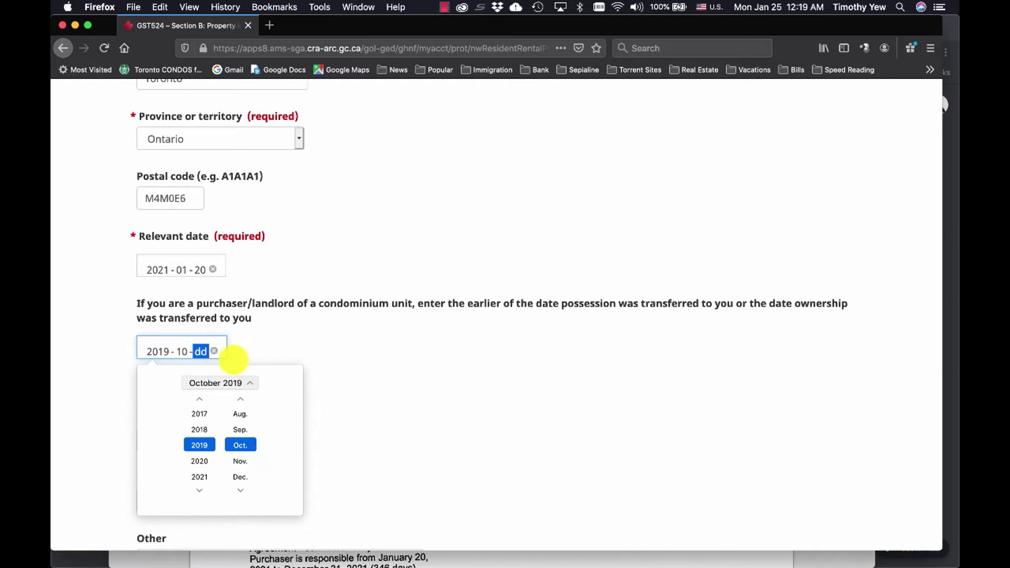
text(03)
key(Escape)
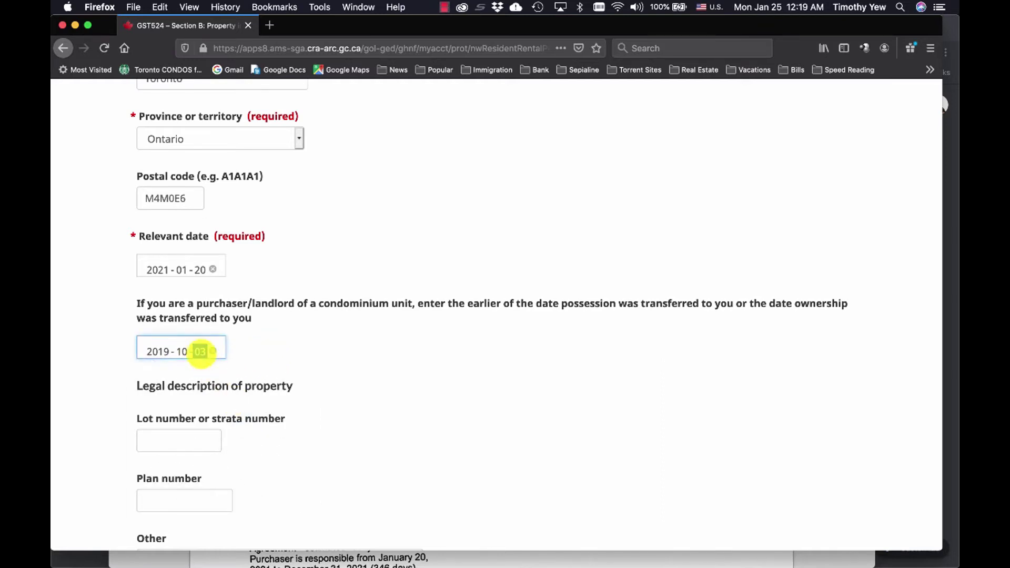
click(200, 352)
click(240, 419)
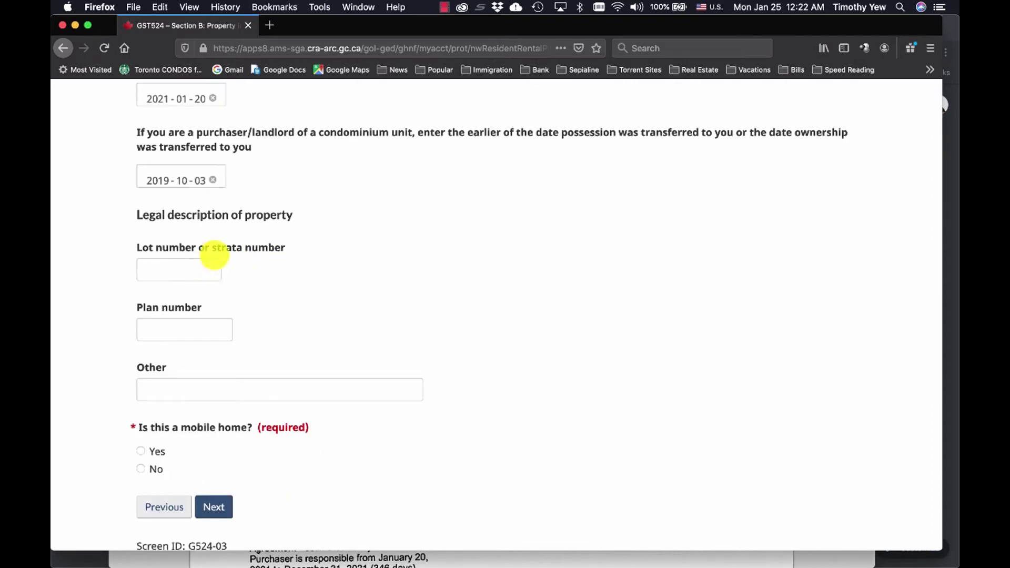
Enter lot number TSCP 2823 from the statement of adjustments
click(191, 270)
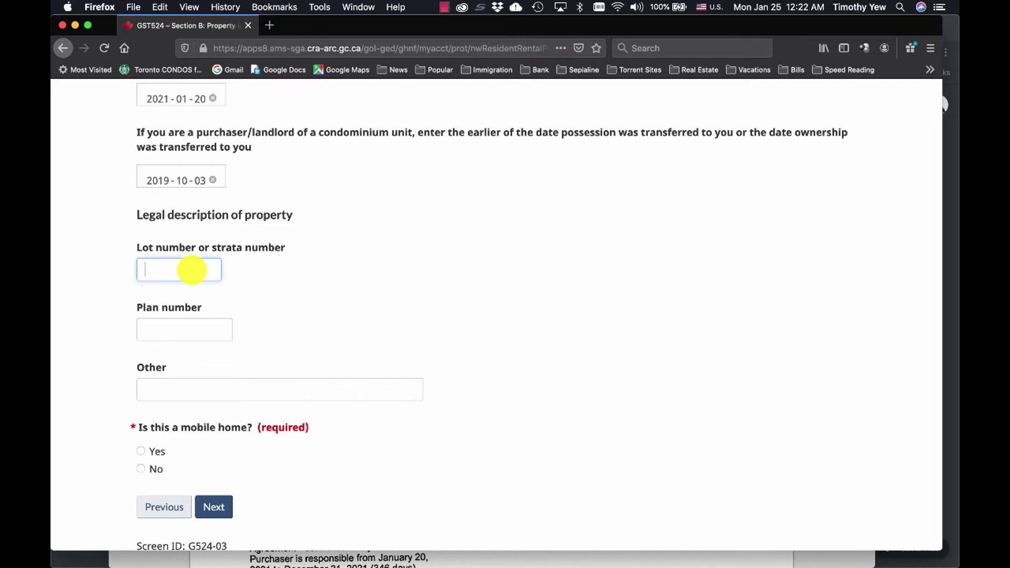
click(269, 269)
key(super+alt+2)
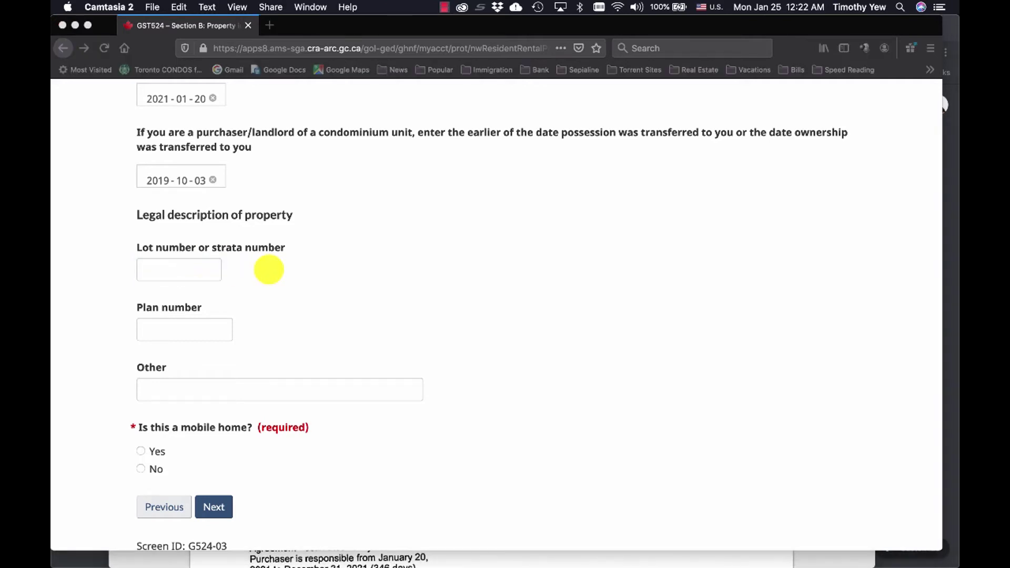
key(super+Tab)
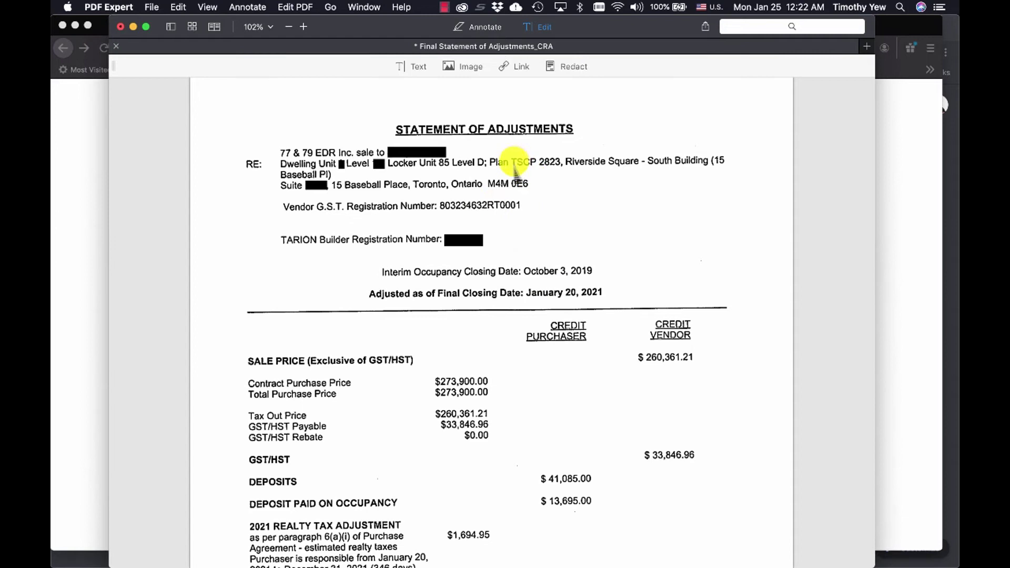
key(super+alt+2)
key(super+Tab)
click(203, 270)
text(TSCP 2)
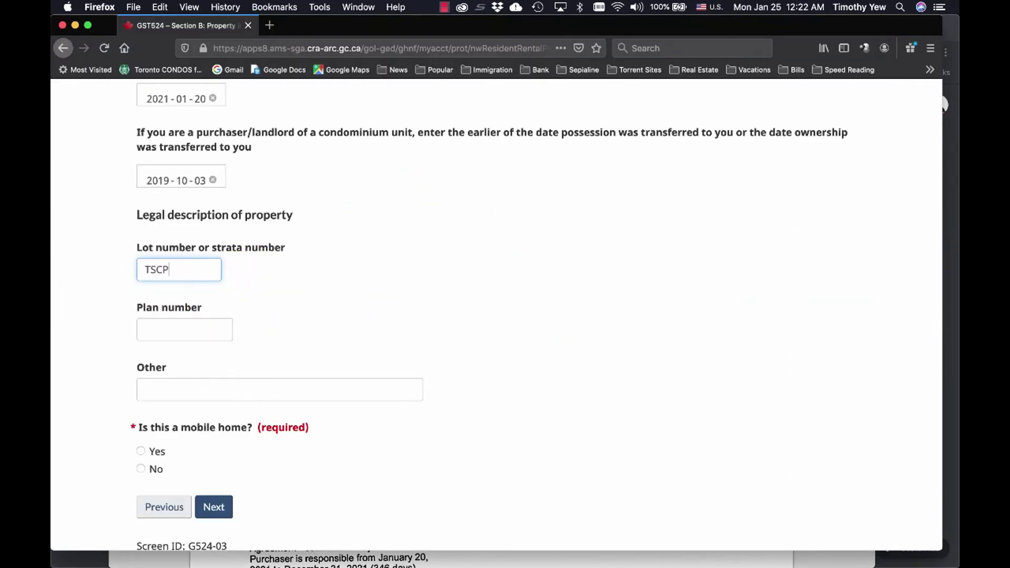
text(823)
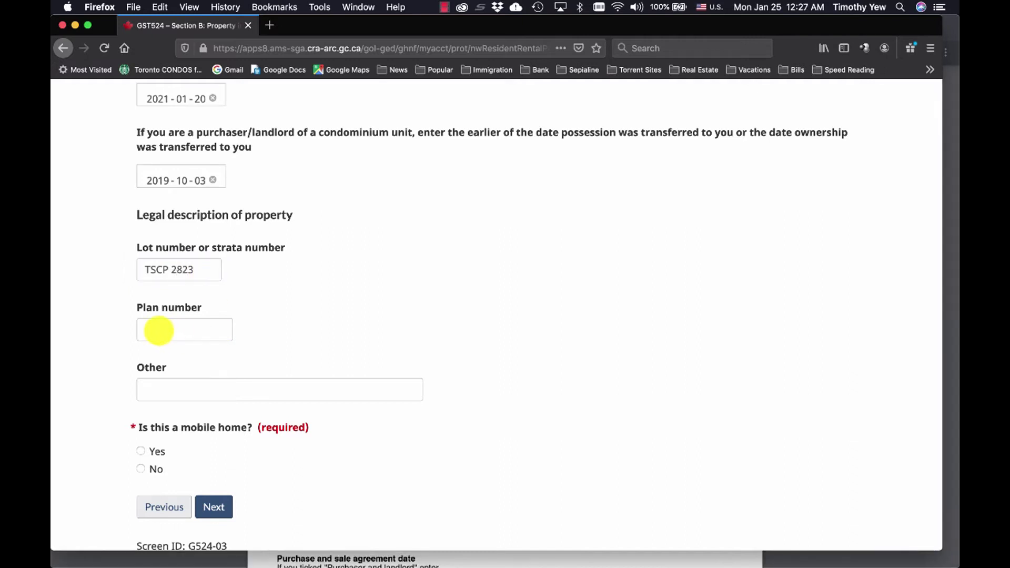
Fill the plan number with '01,lvl 21' and Other with the locker 85 D and parking
click(158, 330)
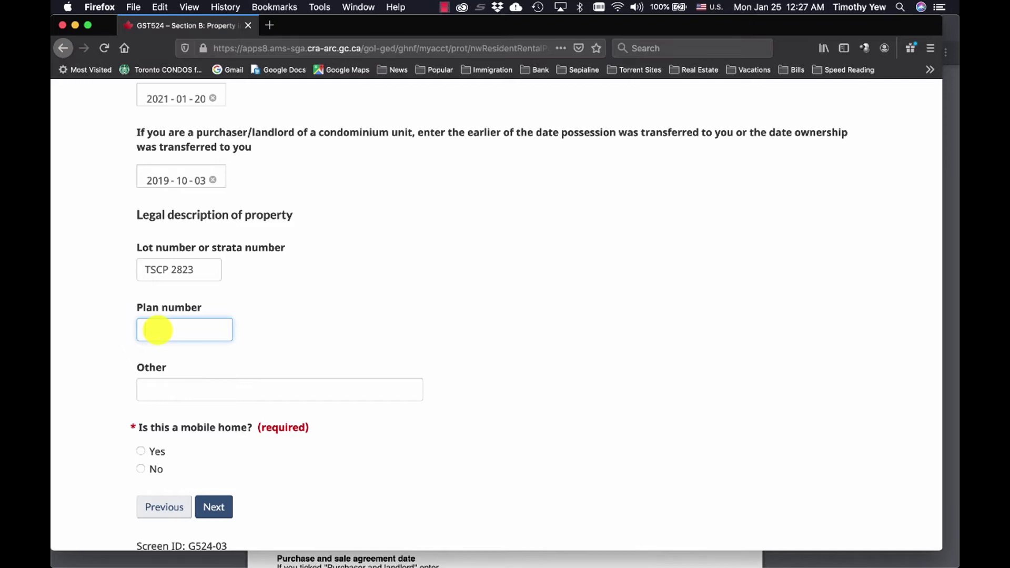
text(01,2)
key(BackSpace)
text(lvl 21)
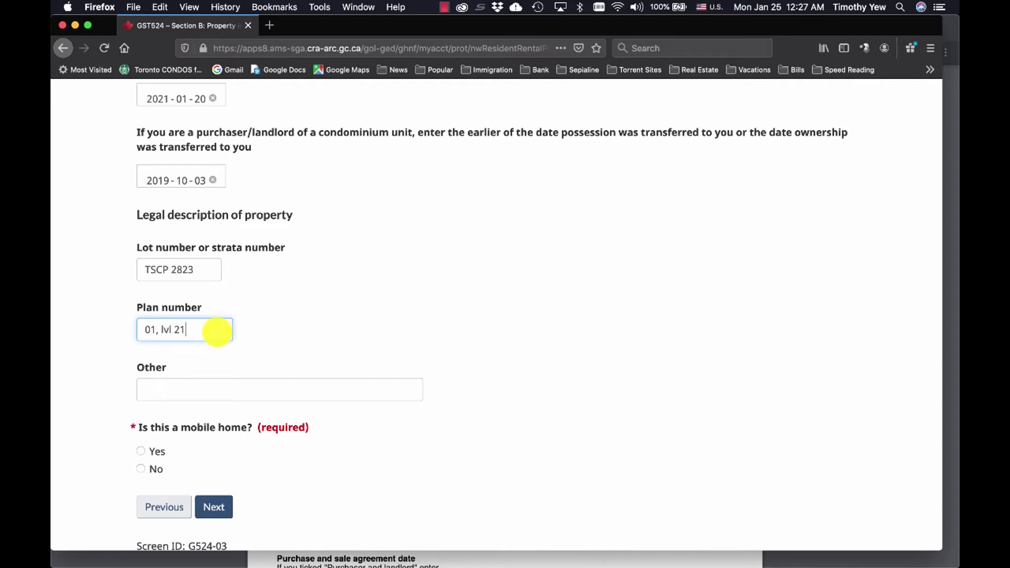
click(178, 389)
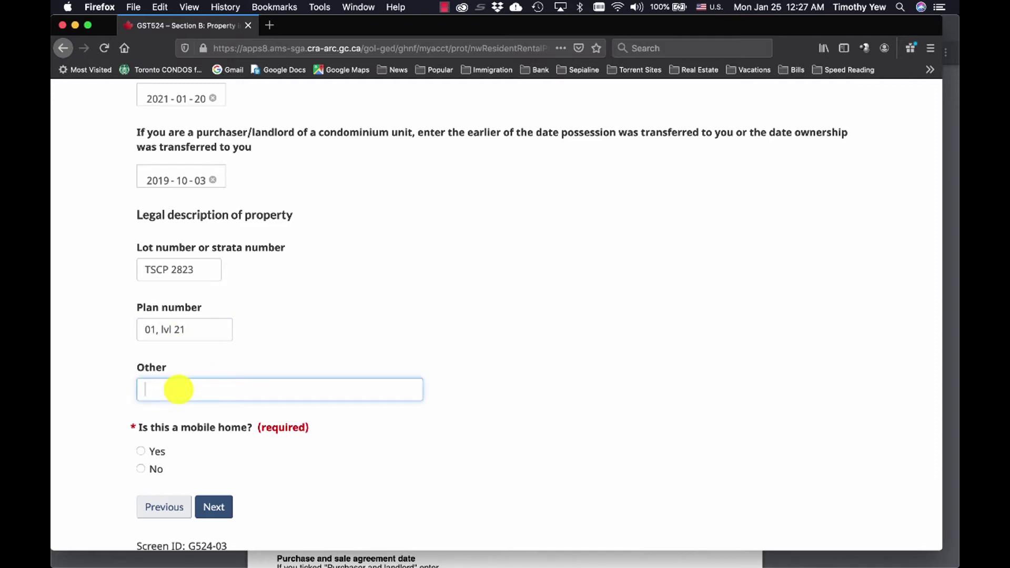
key(super+Tab)
key(super+Tab)
key(super+Tab)
key(super+Tab)
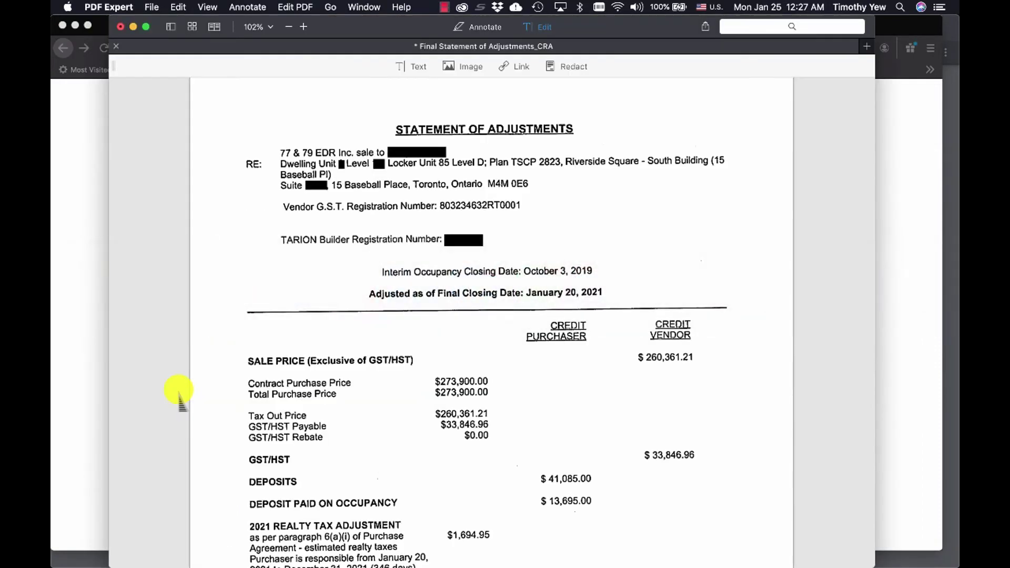
key(super+Tab)
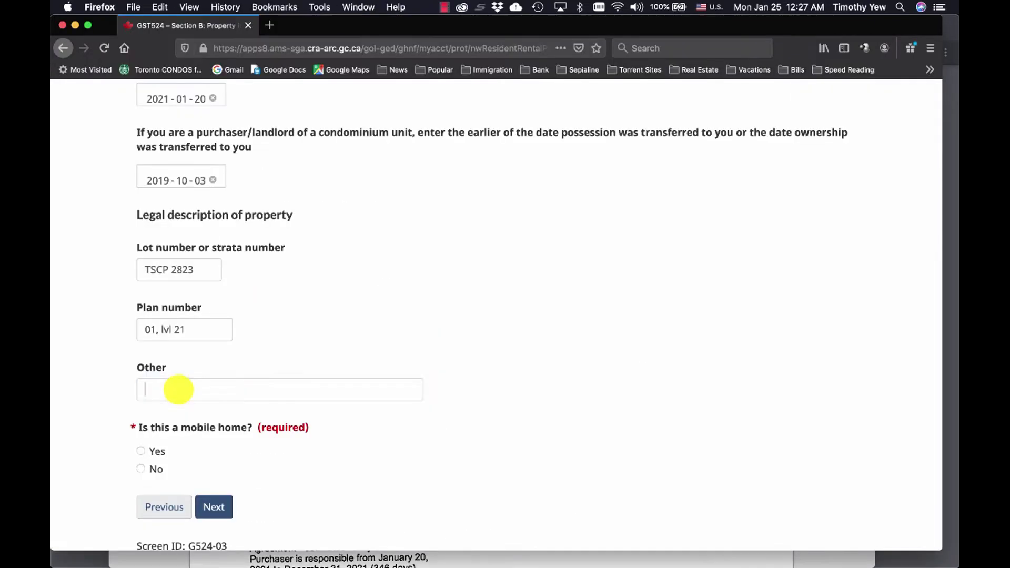
text(Locker)
key(super+Tab)
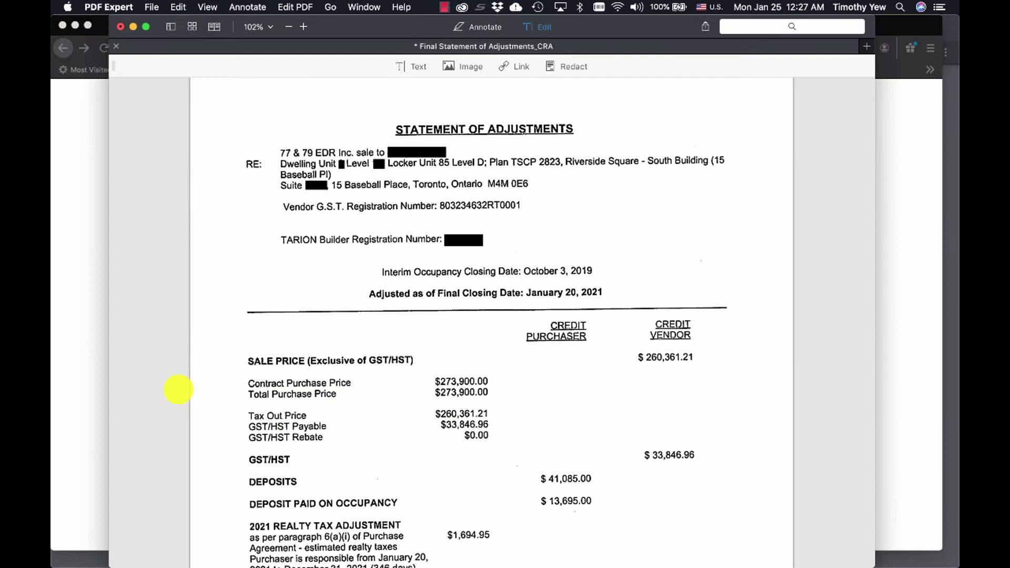
key(super+Tab)
text(85 D, parking)
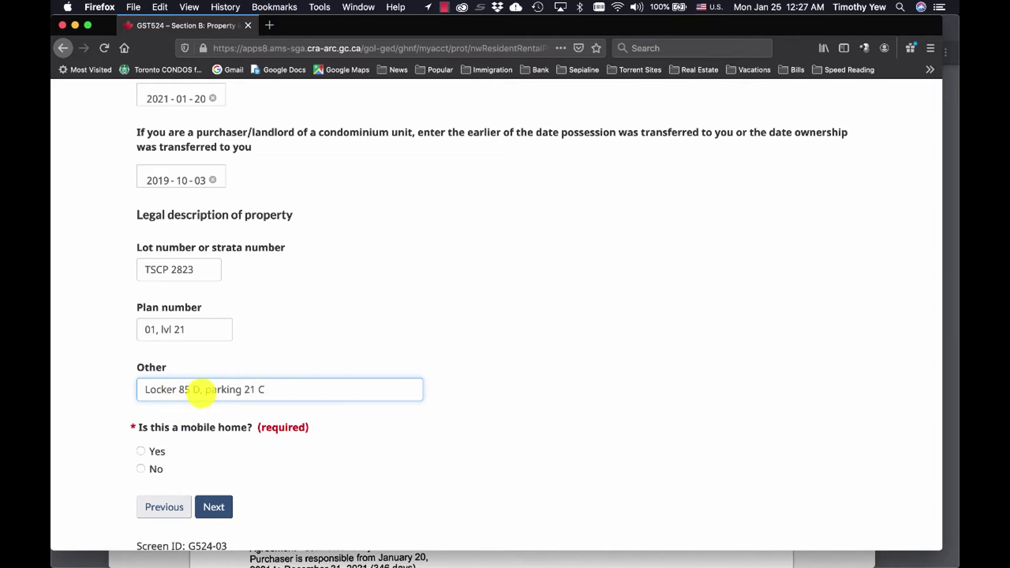
Answer No to the mobile home question and submit Section B
scroll(168, 415, down, 2)
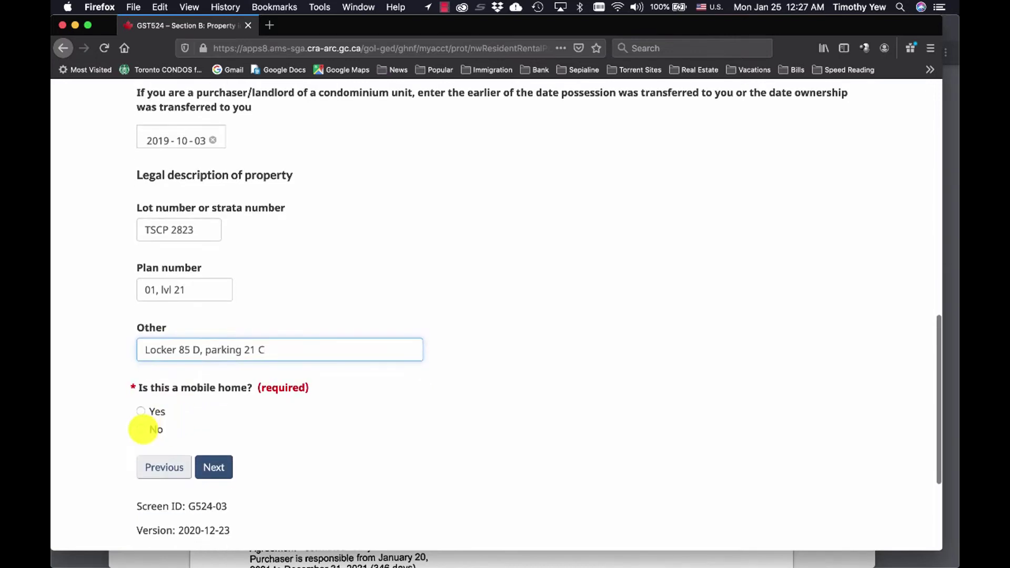
click(141, 428)
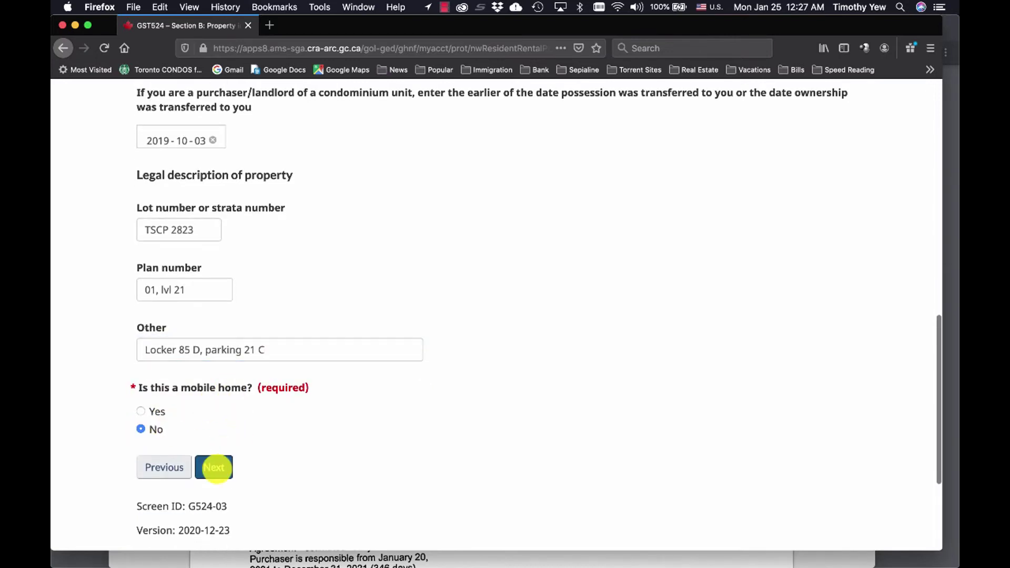
click(213, 467)
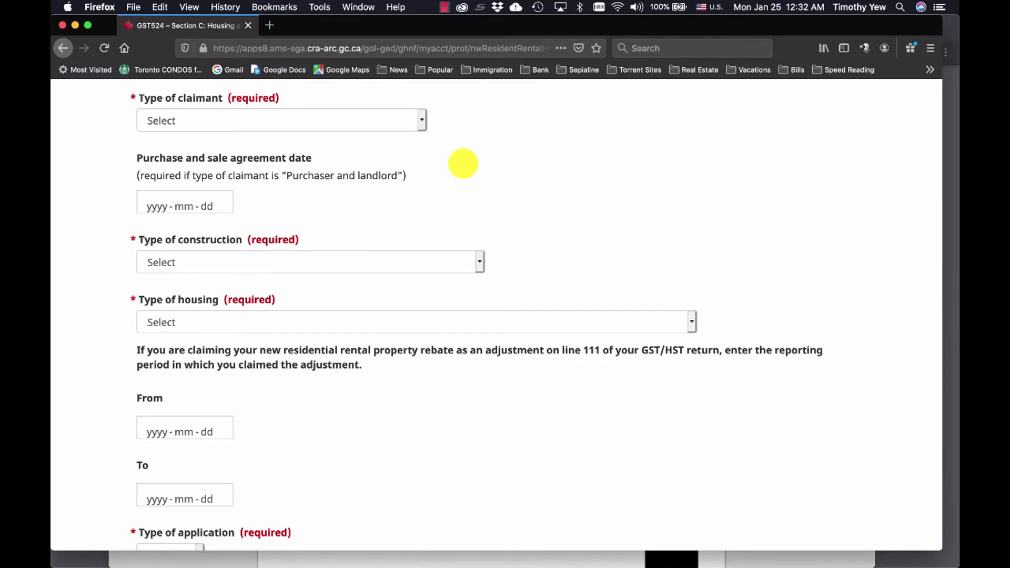
Check the 28 September 2014 signing date in the purchase agreement PDF
key(super+Tab)
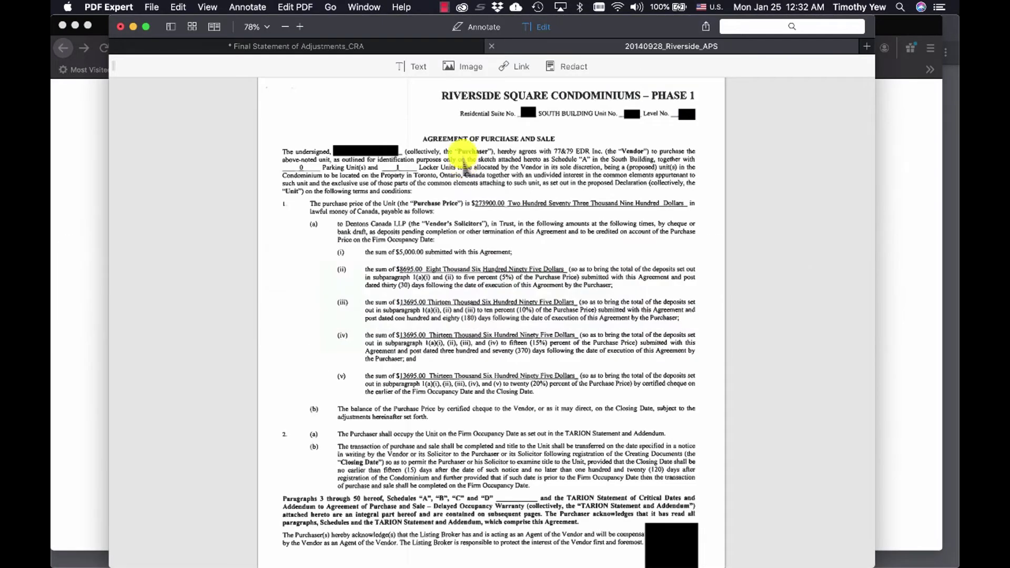
scroll(475, 174, down, 4)
scroll(473, 166, down, 6)
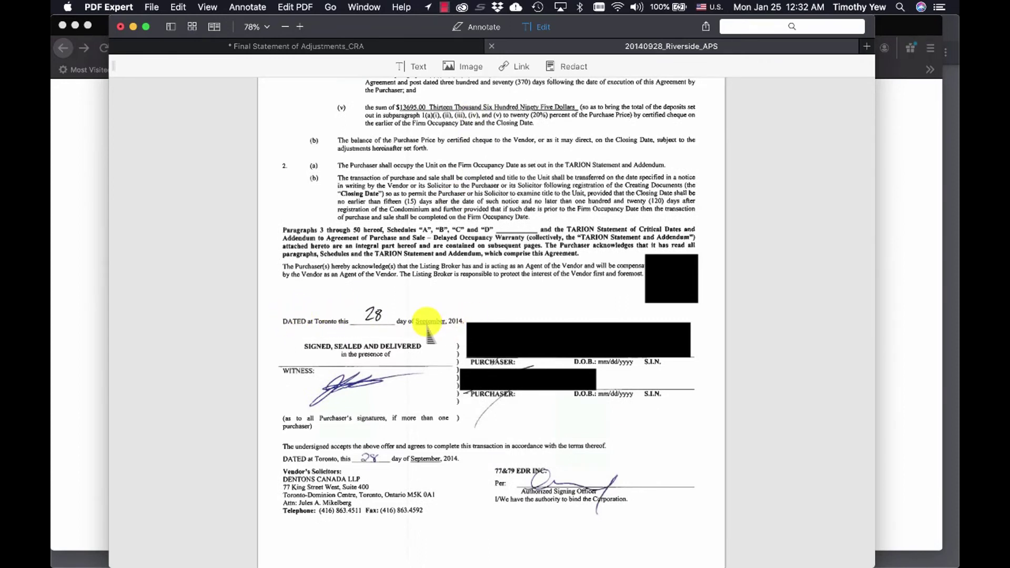
key(super+alt+2)
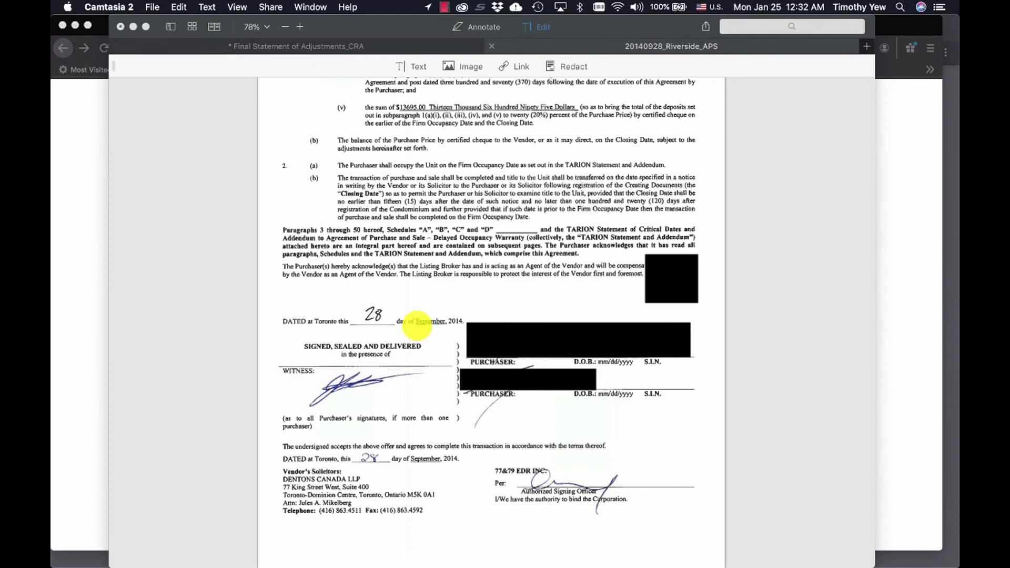
key(super+Tab)
click(308, 118)
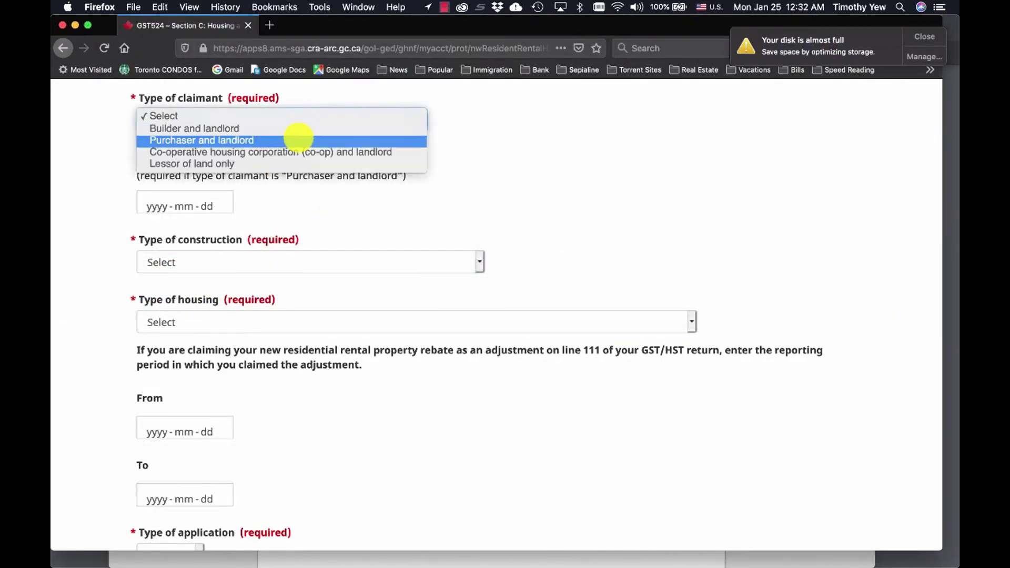
Set the claimant type to Purchaser and landlord and the agreement date to 2014-09-28
click(296, 138)
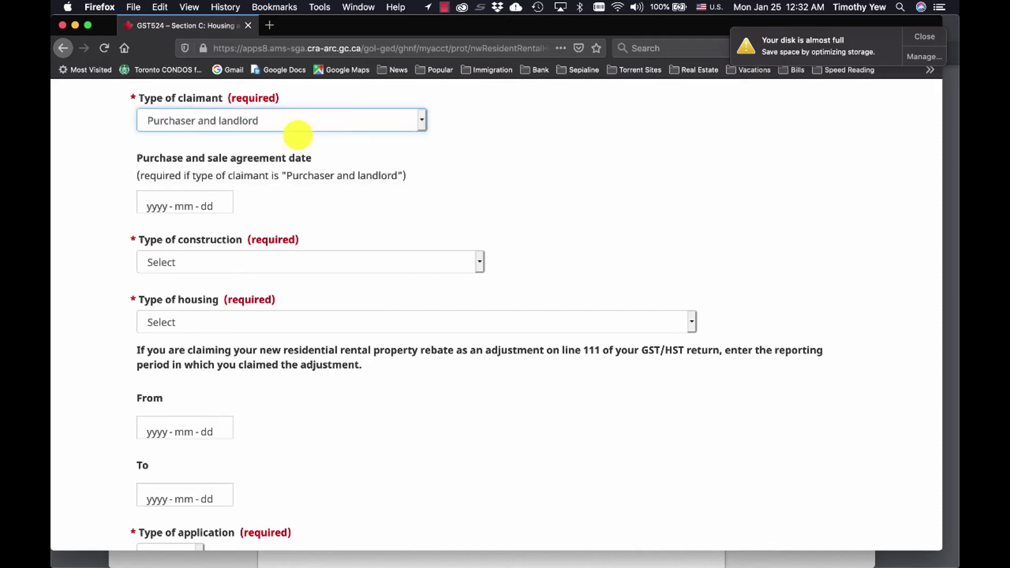
click(205, 206)
click(157, 206)
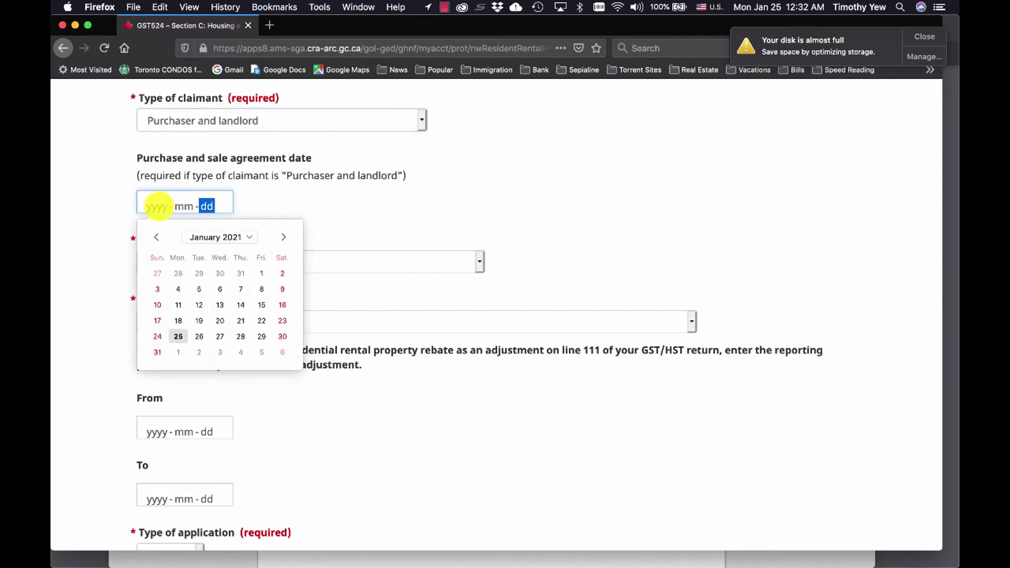
text(2014)
key(Tab)
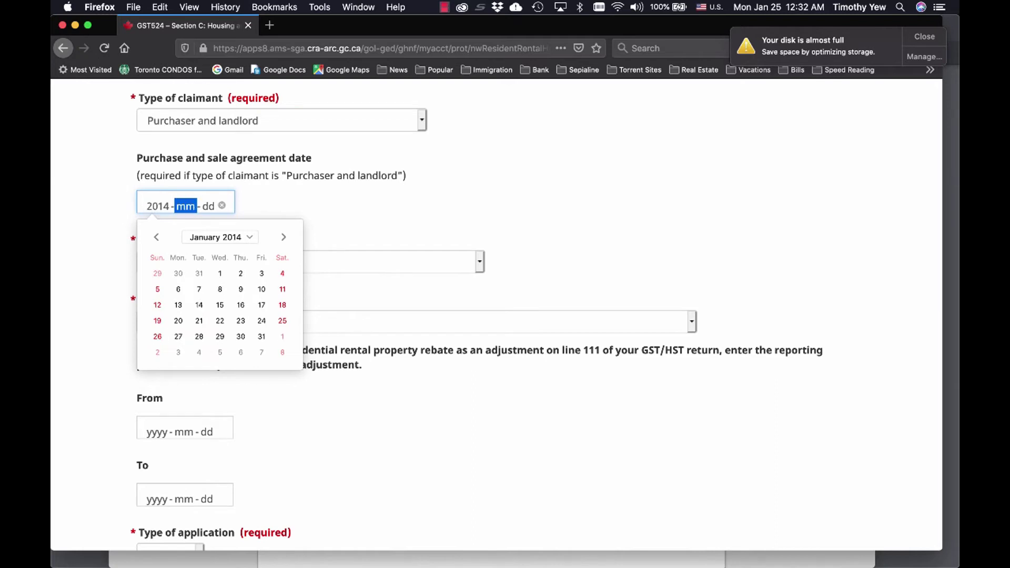
click(153, 205)
key(super+Tab)
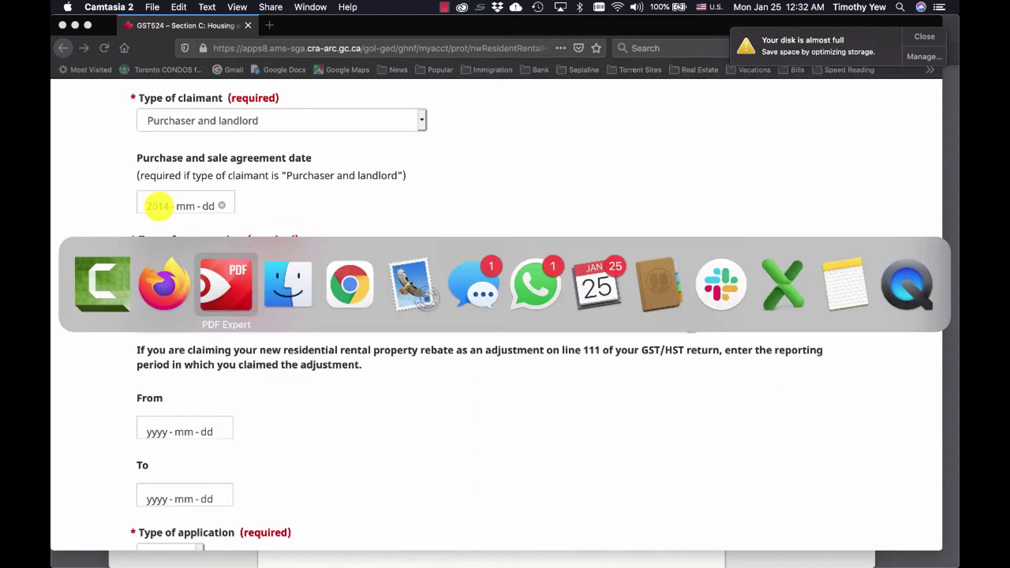
key(super+shift+2)
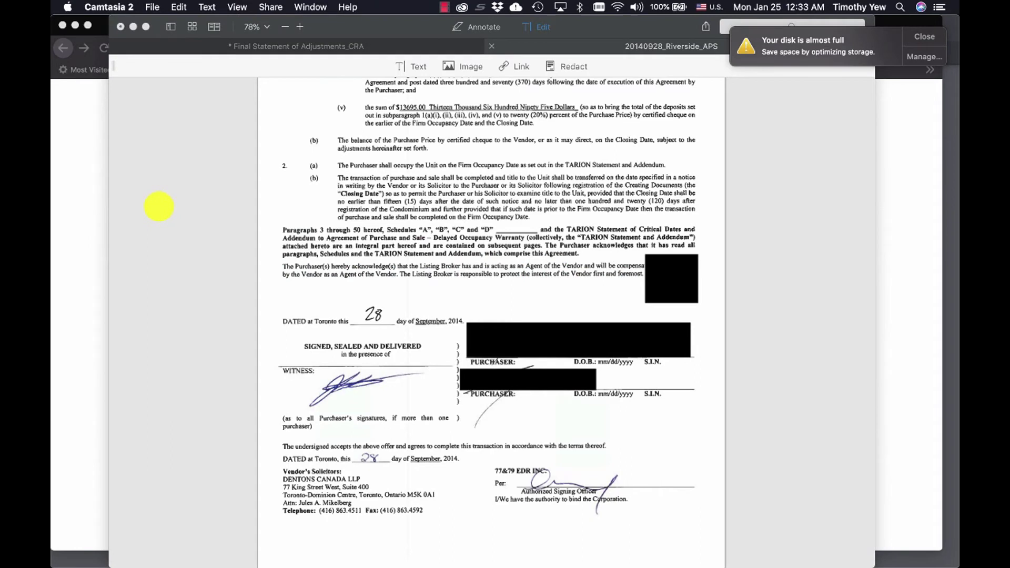
key(super+Tab)
text(0902)
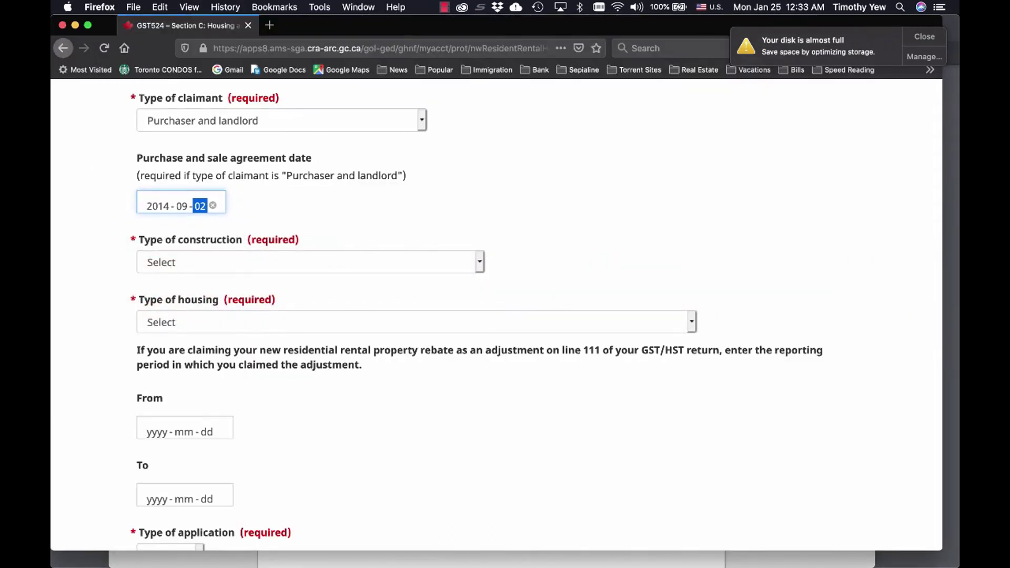
key(Tab)
Choose New construction as construction type and Condominium unit as housing type
click(386, 260)
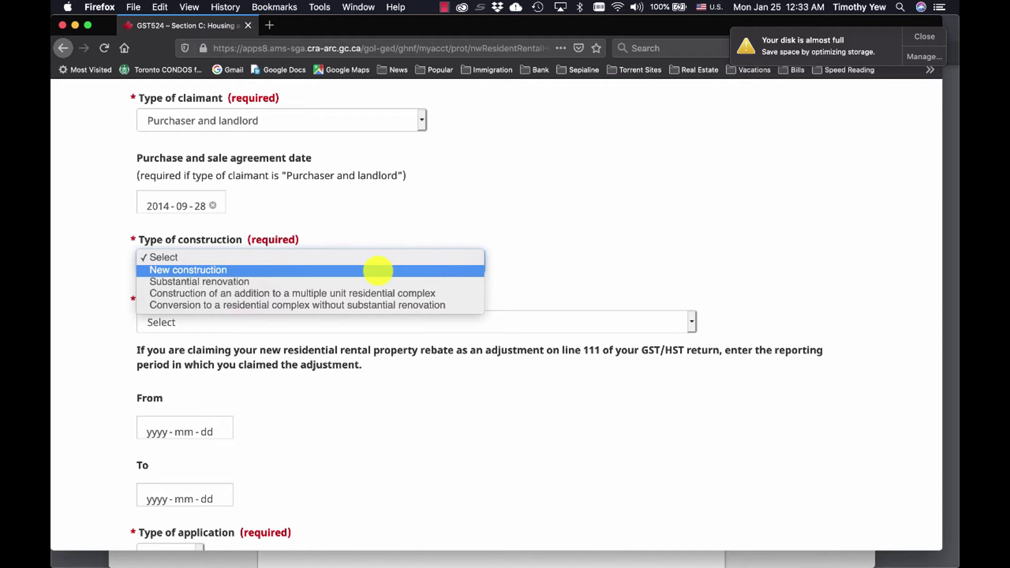
click(378, 270)
click(351, 320)
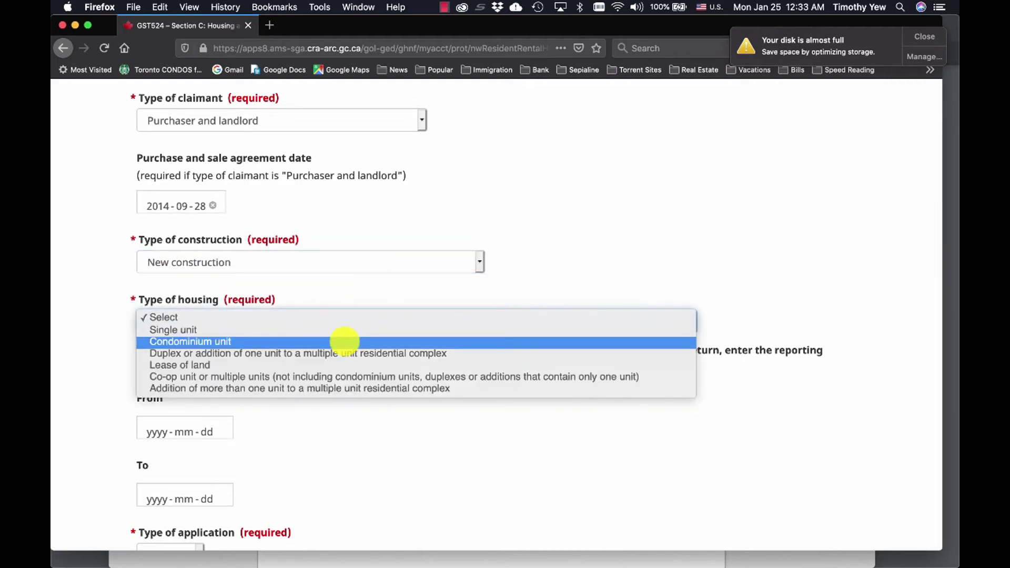
click(344, 341)
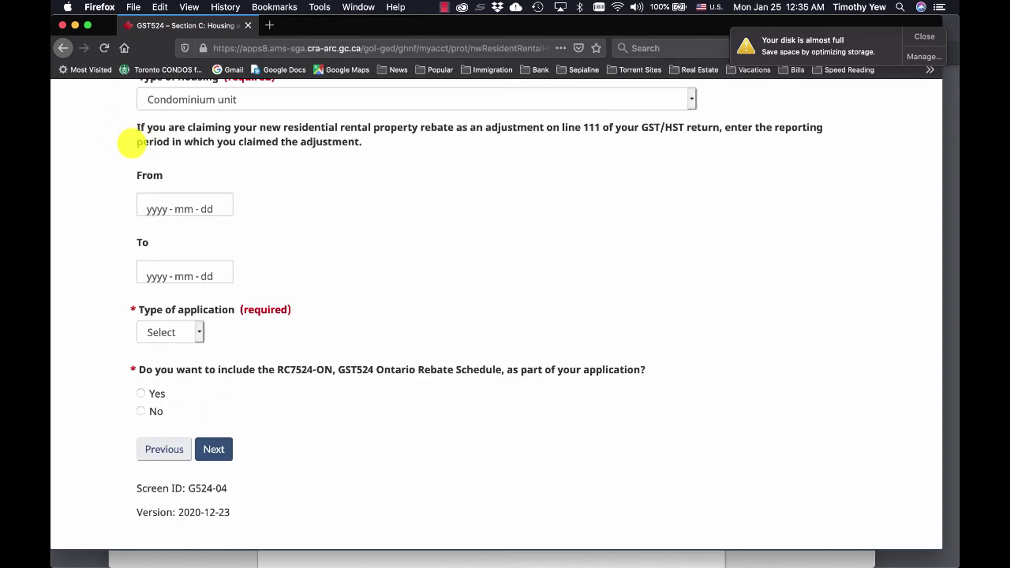
Select Type 6 application, answer Yes to the RC7524-ON schedule, and submit Section C
scroll(131, 143, down, 1)
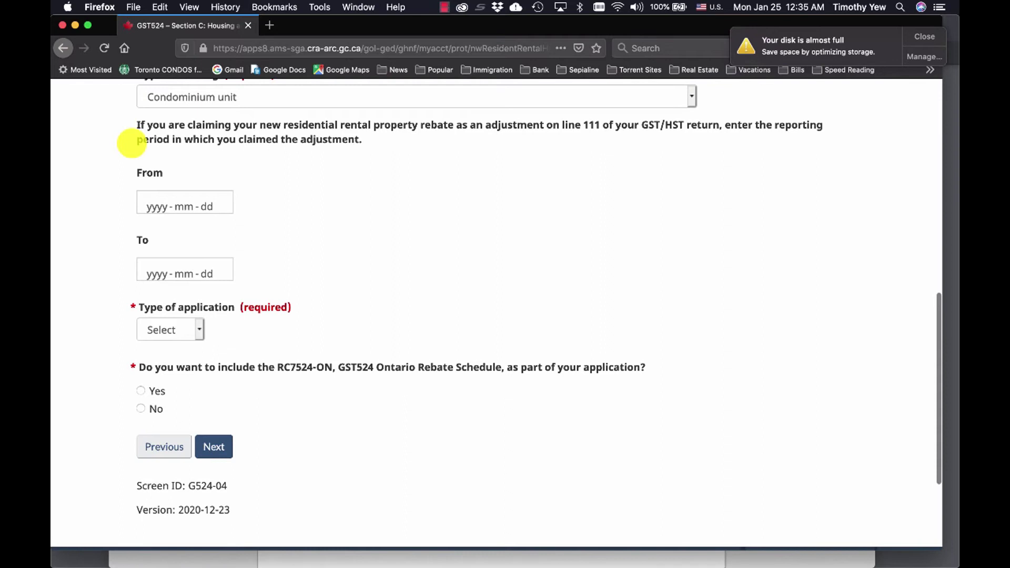
scroll(131, 143, down, 1)
scroll(132, 143, down, 1)
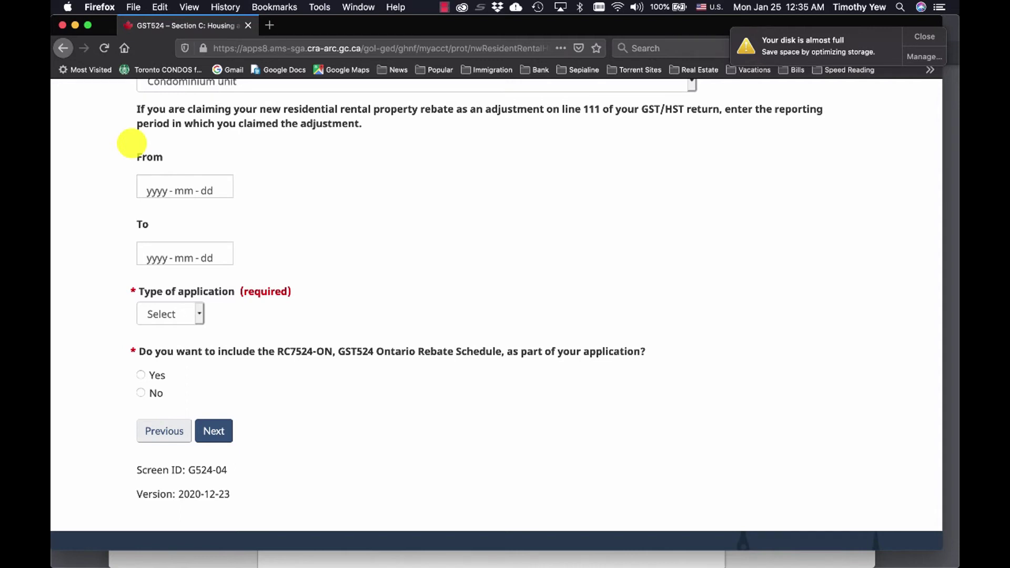
scroll(122, 171, down, 5)
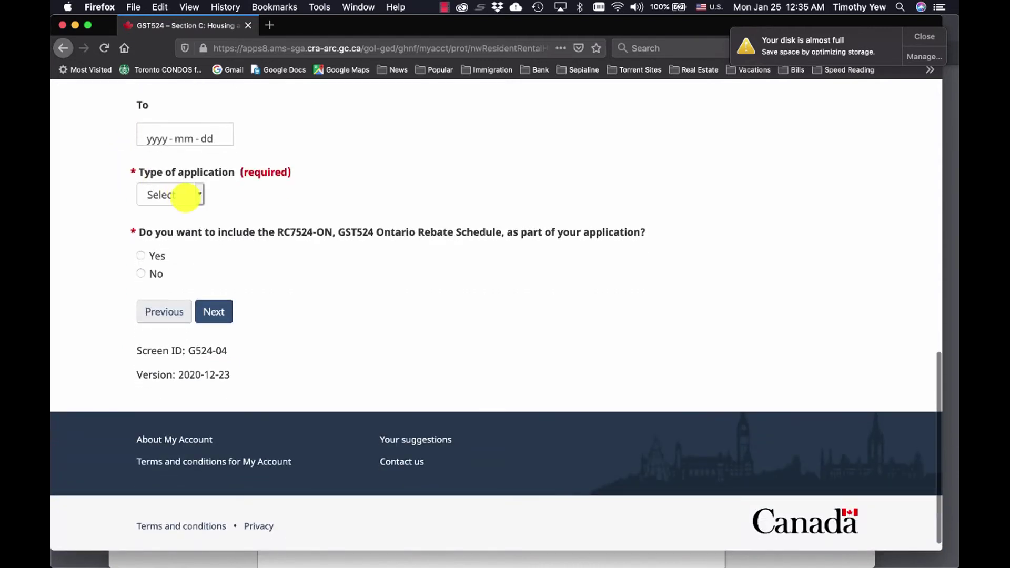
click(199, 194)
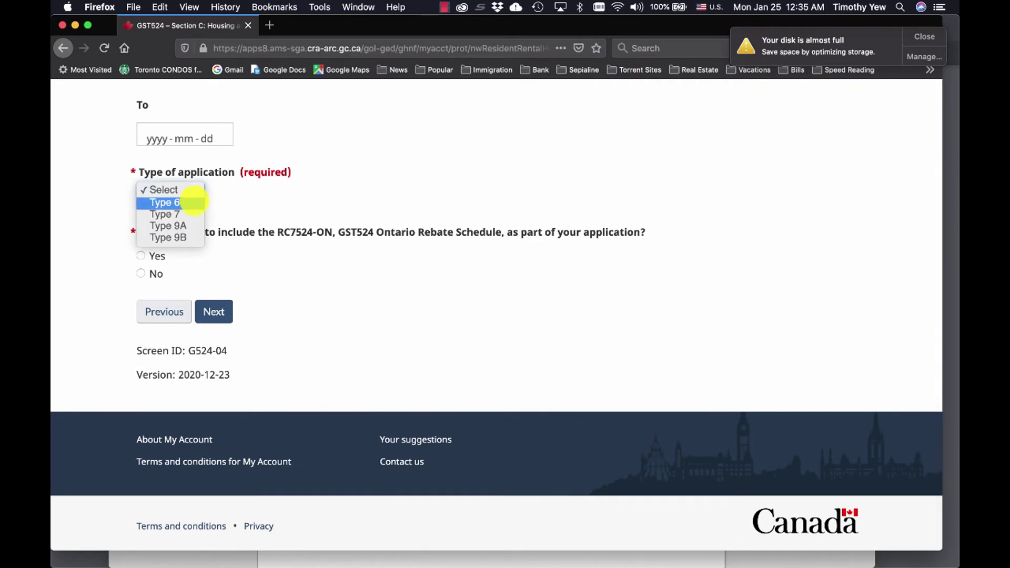
click(194, 202)
click(198, 236)
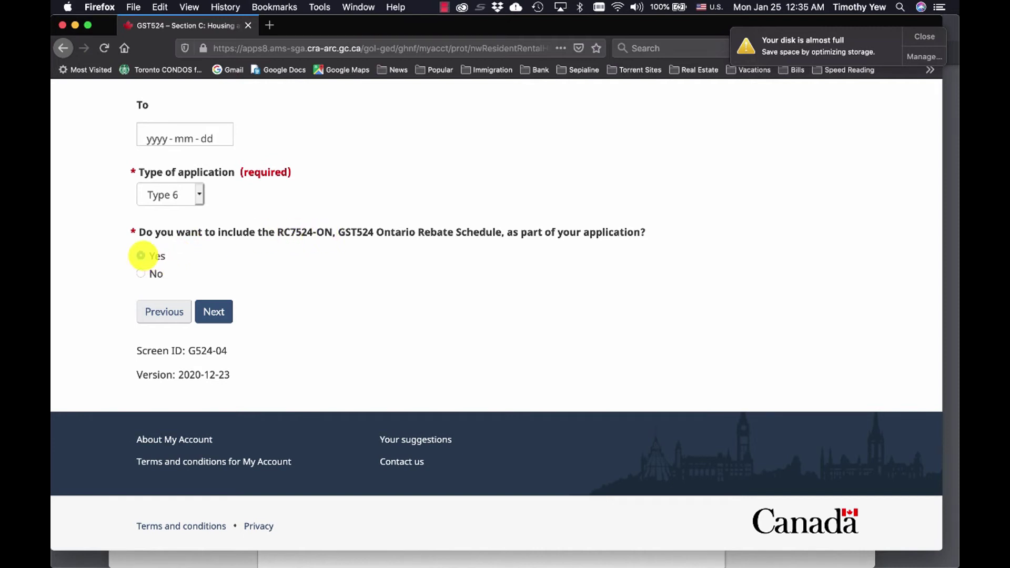
click(141, 256)
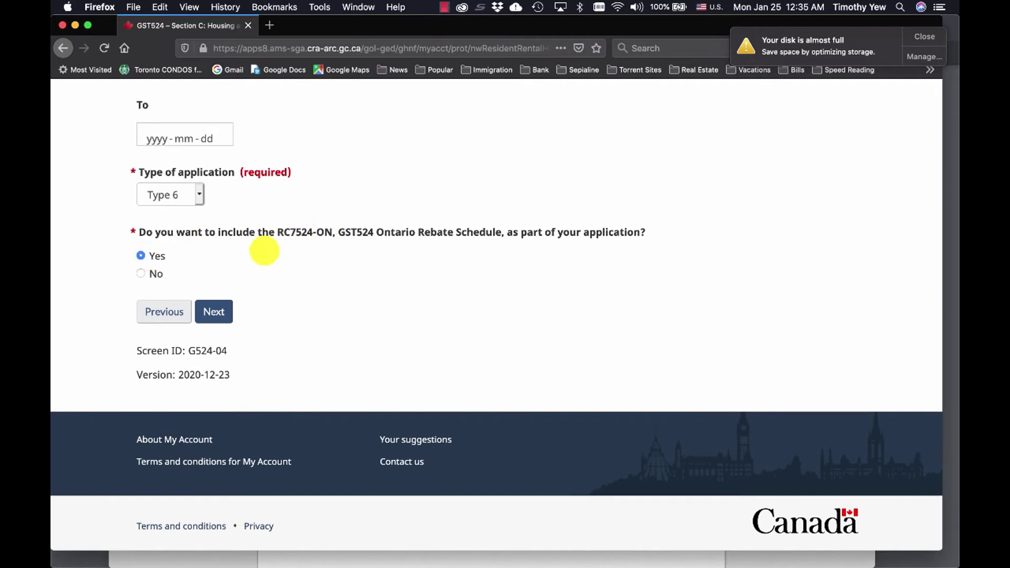
click(214, 312)
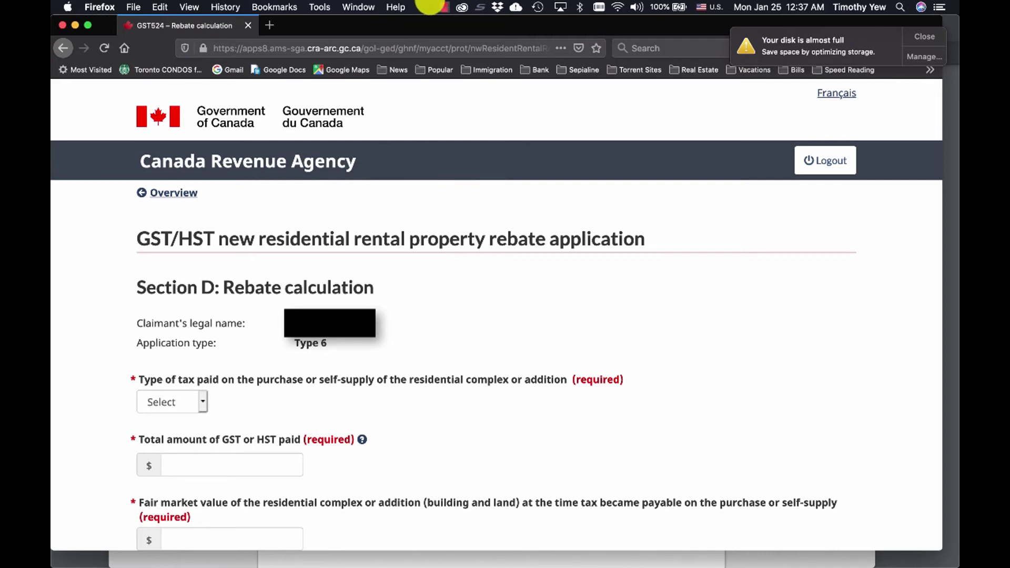
Select 13% HST as the type of tax paid
scroll(214, 151, down, 5)
click(202, 151)
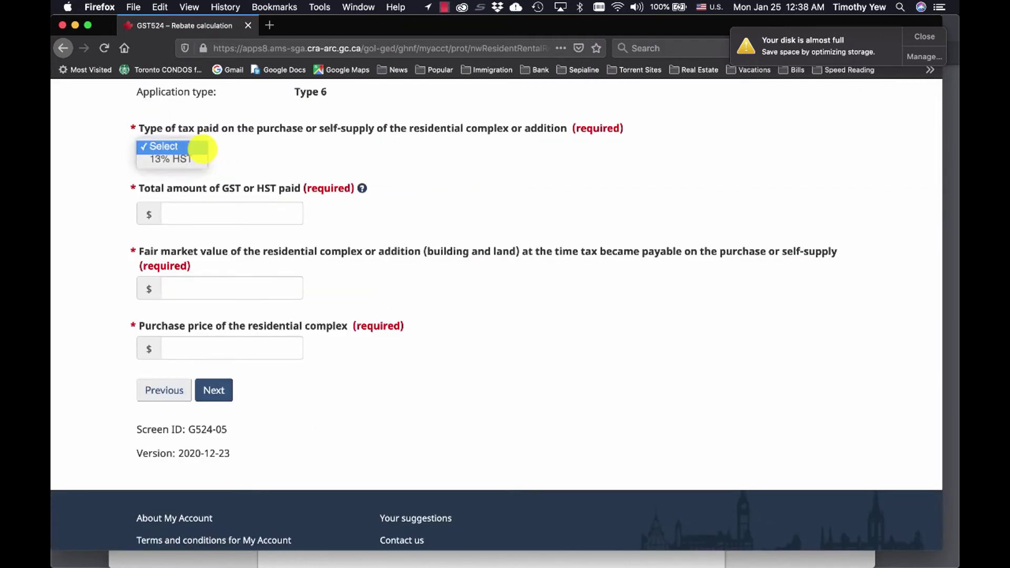
click(208, 157)
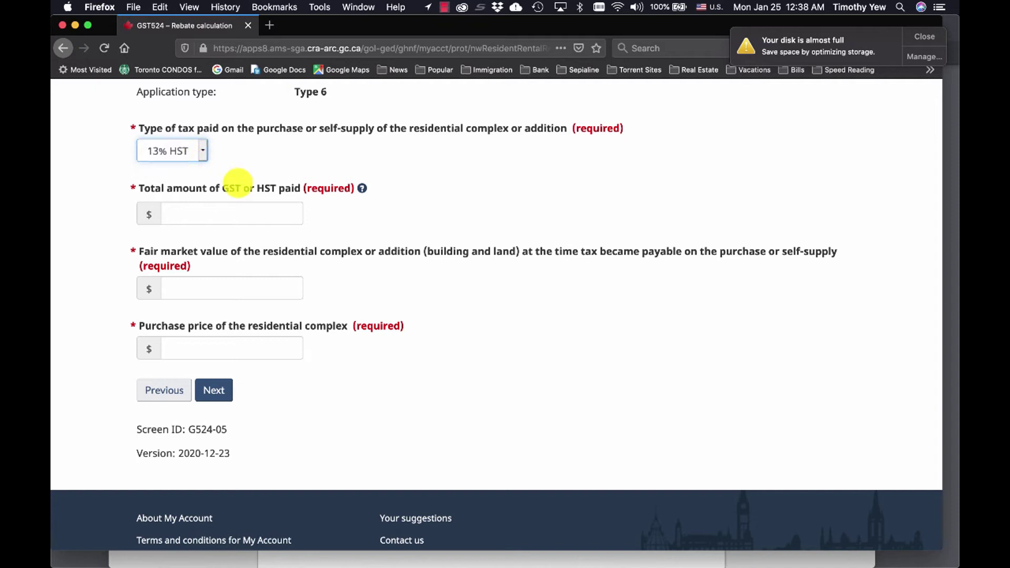
Enter 33846.96 as total HST paid, taken from the statement's GST/HST Payable
click(229, 213)
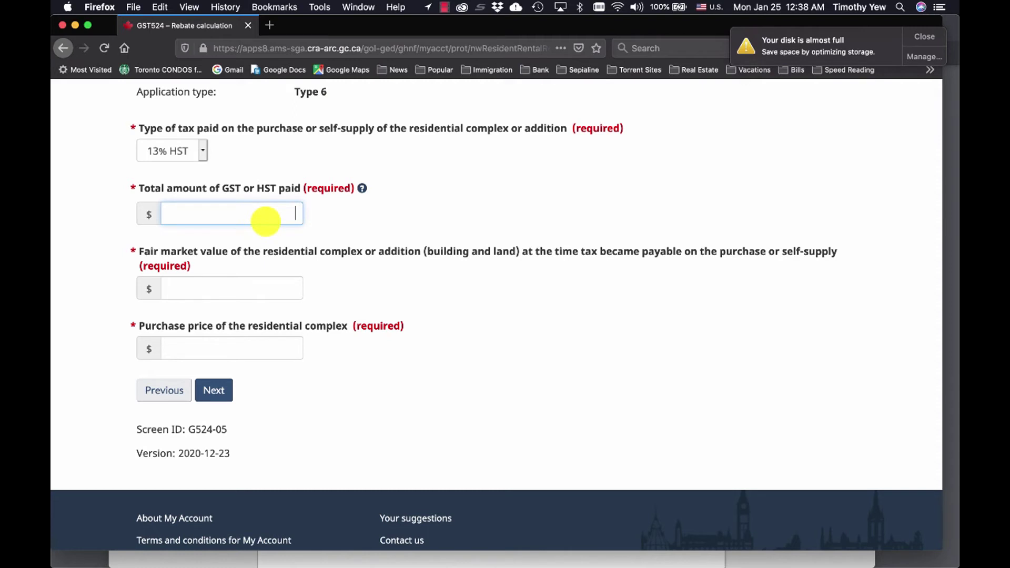
key(super+Tab)
key(super+Tab)
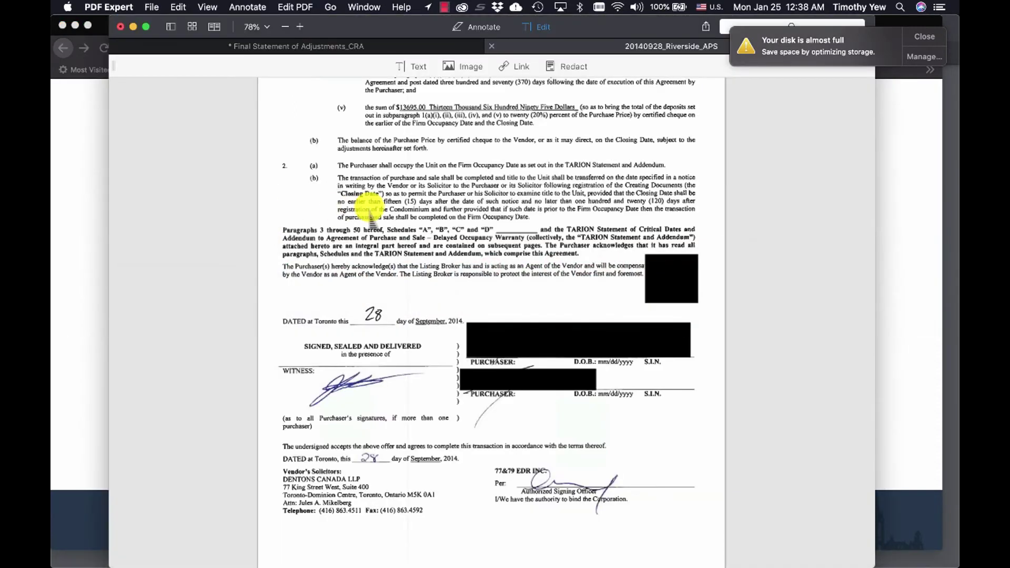
click(352, 46)
scroll(442, 205, down, 5)
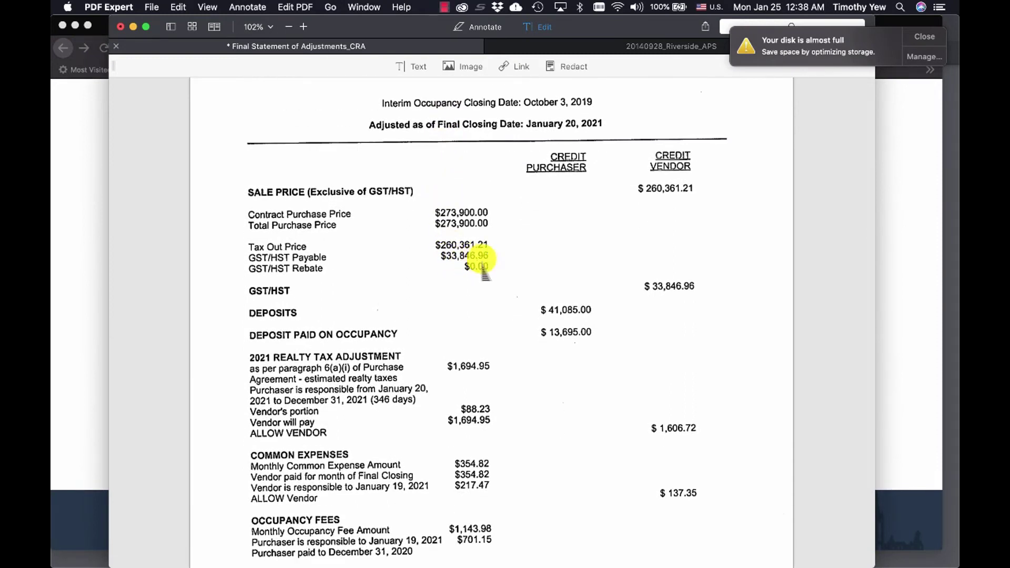
key(super+Tab)
click(289, 211)
text(33846.96)
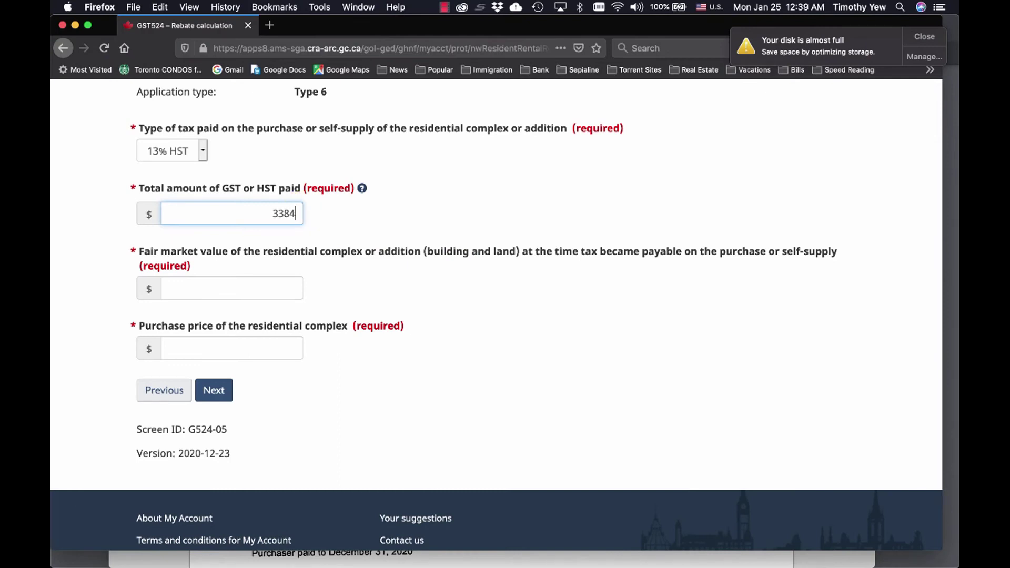
key(super+Tab)
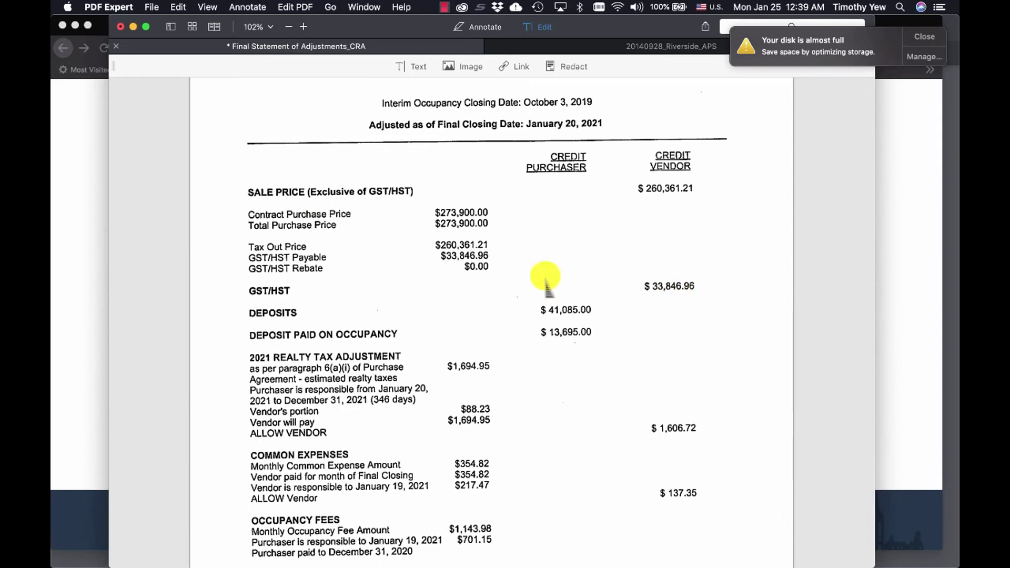
key(super+Tab)
click(251, 288)
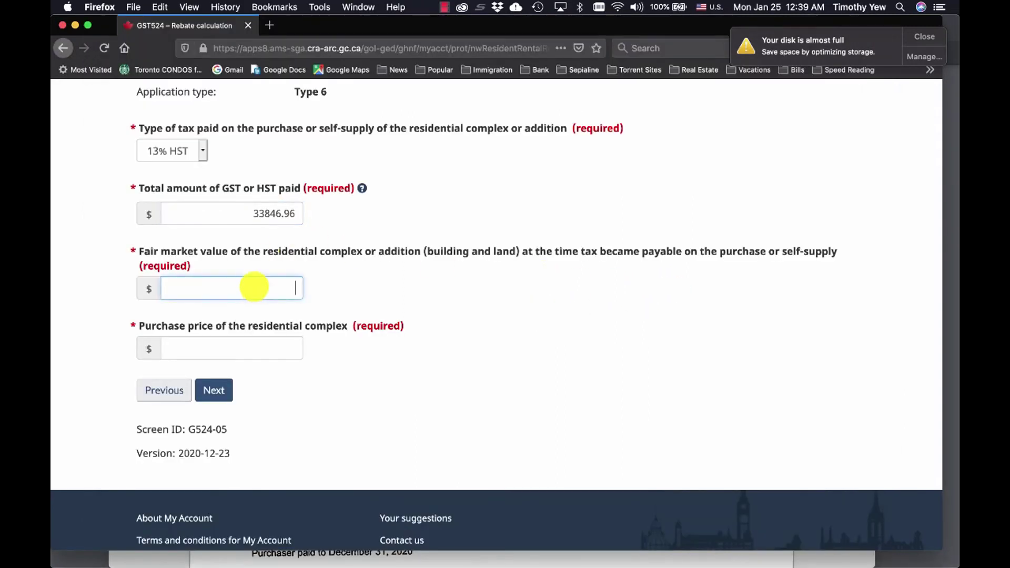
Enter 260361.21, the statement's Tax Out Price, as the fair market value
scroll(334, 273, down, 1)
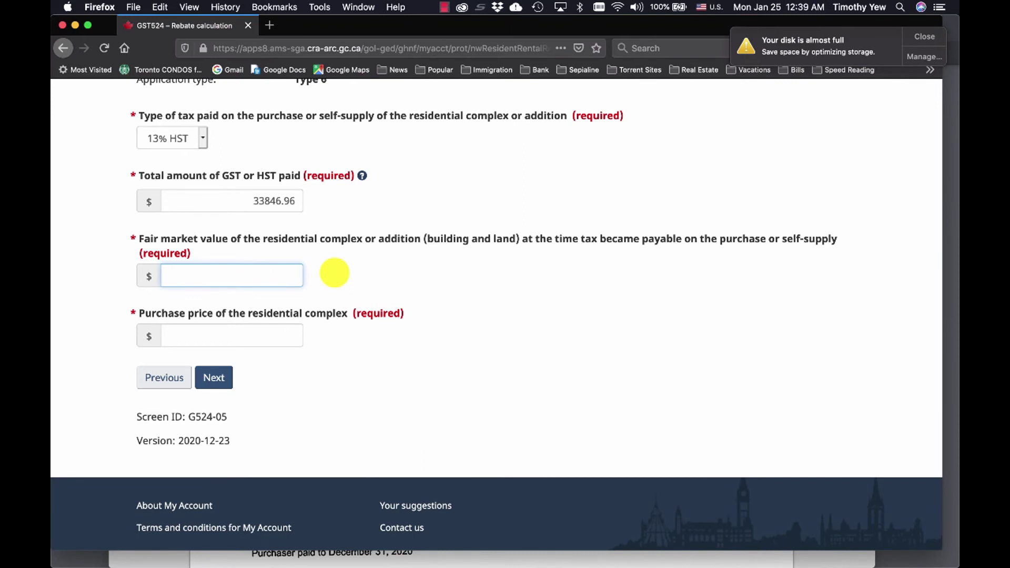
key(super+Tab)
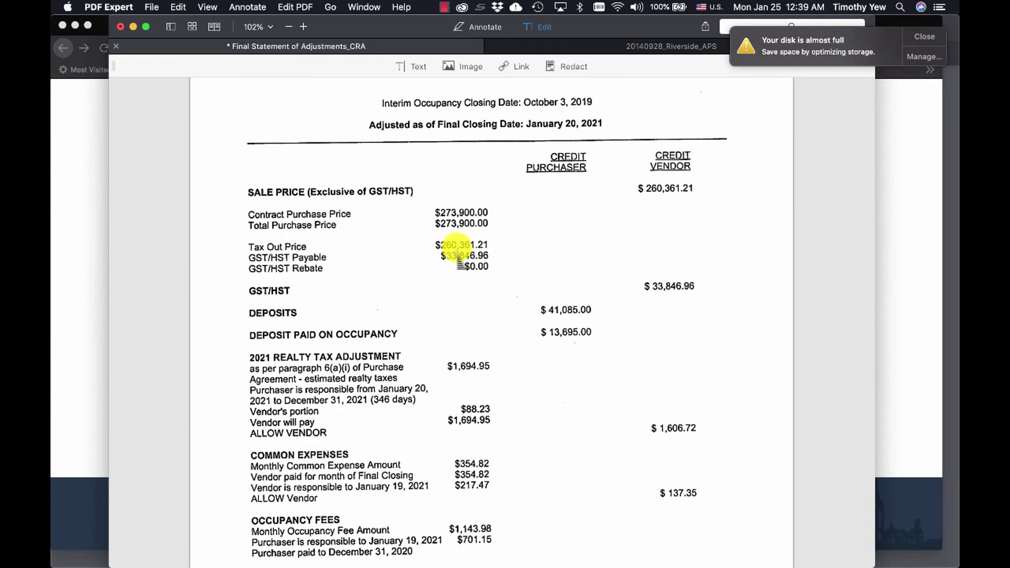
key(super+Tab)
text(260361.21)
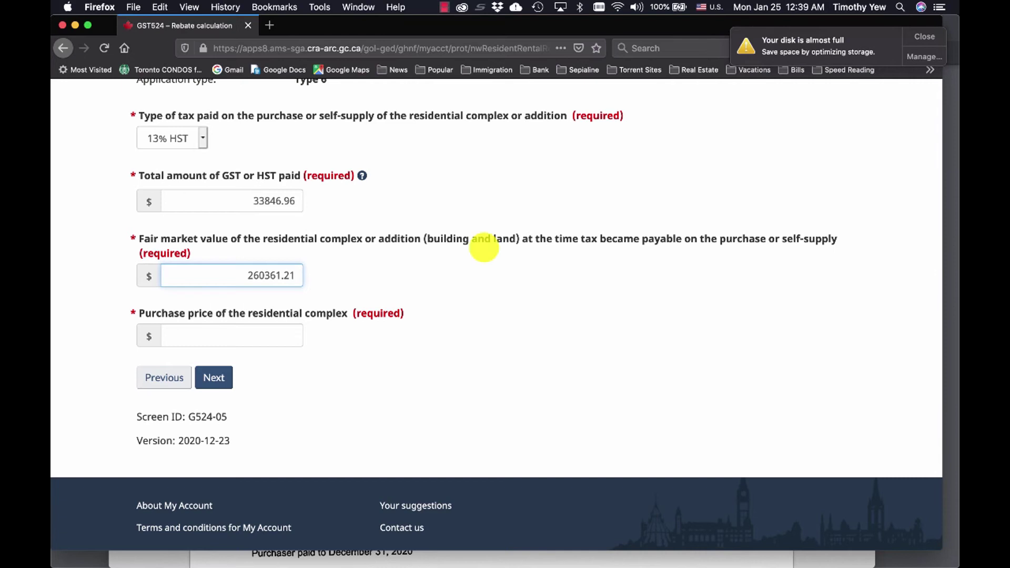
Copy 260361.21 into the purchase price and submit Section D
key(super+Tab)
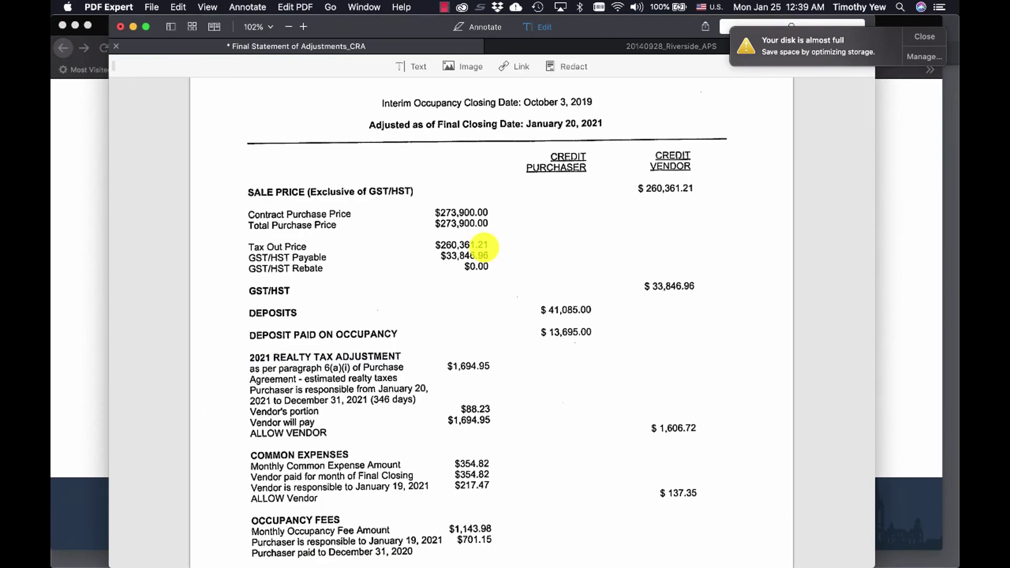
key(super+Tab)
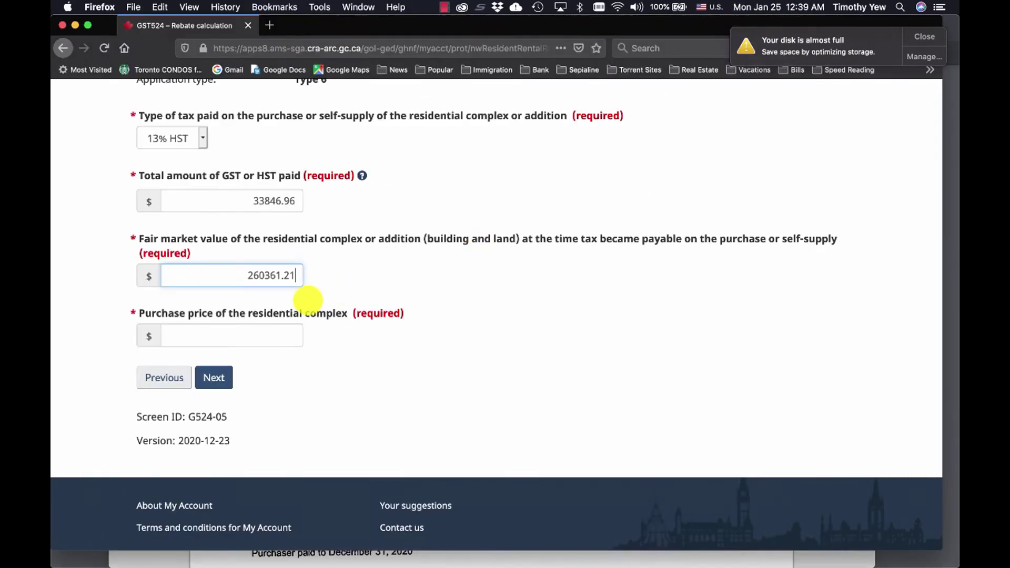
key(super+a)
key(super+c)
click(270, 332)
key(super+v)
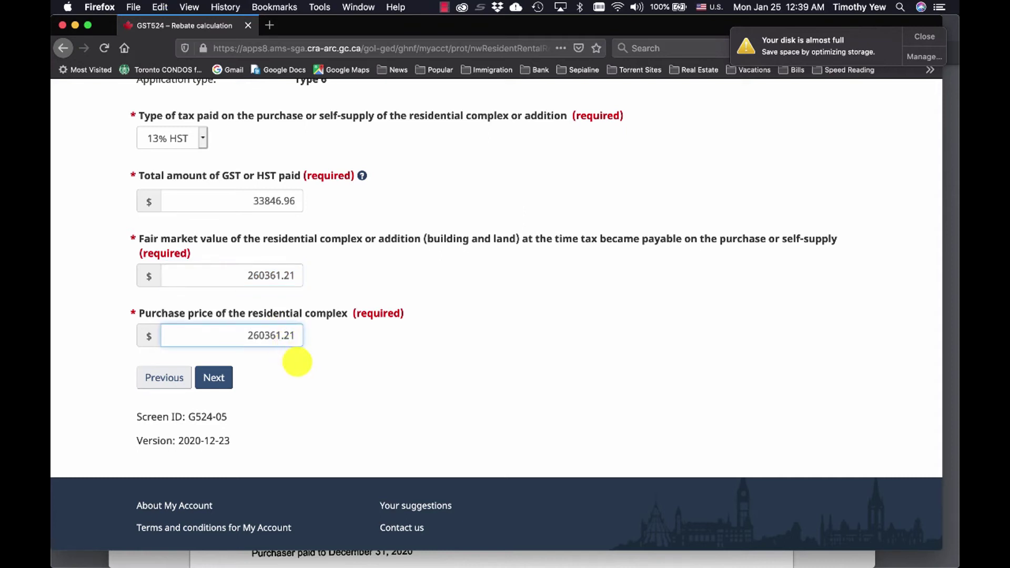
click(296, 362)
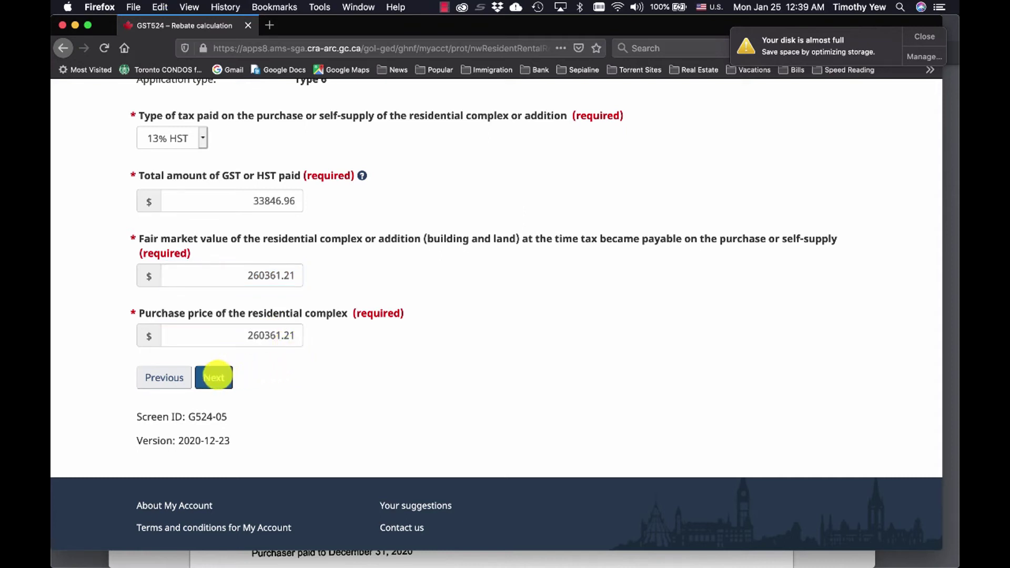
click(213, 377)
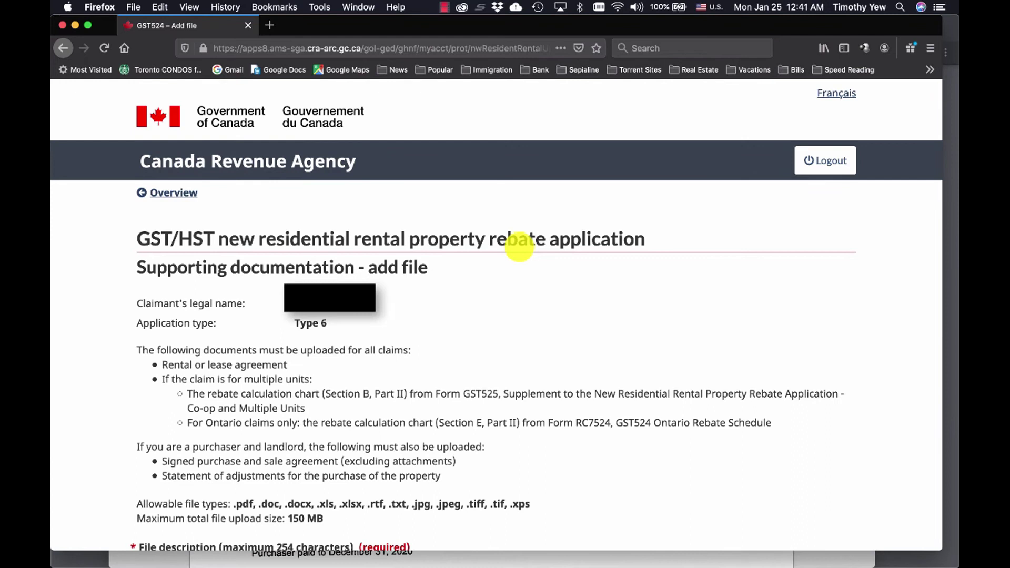
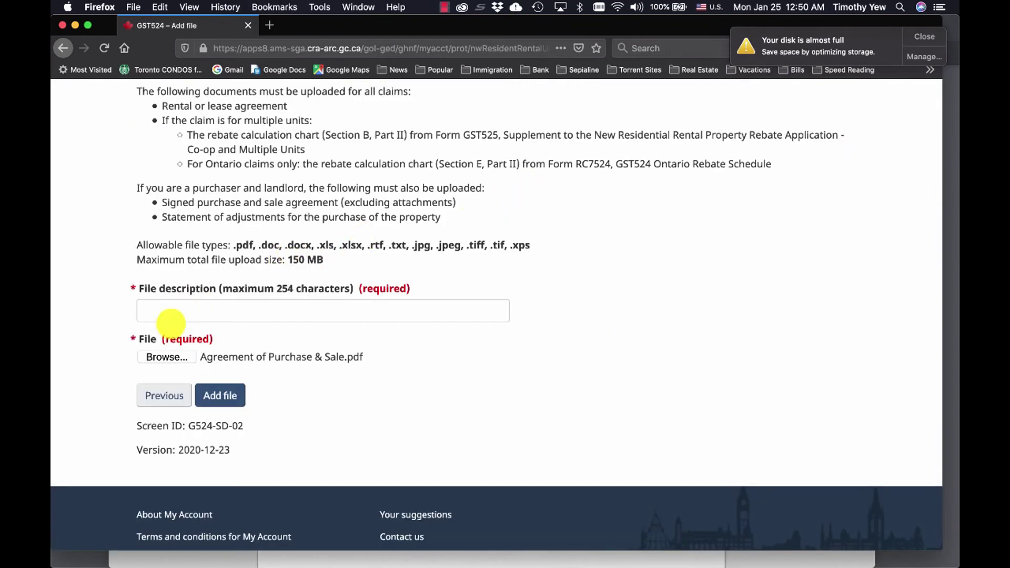
Attach Agreement of Purchase & Sale.pdf with its description
click(154, 354)
double_click(412, 115)
click(227, 307)
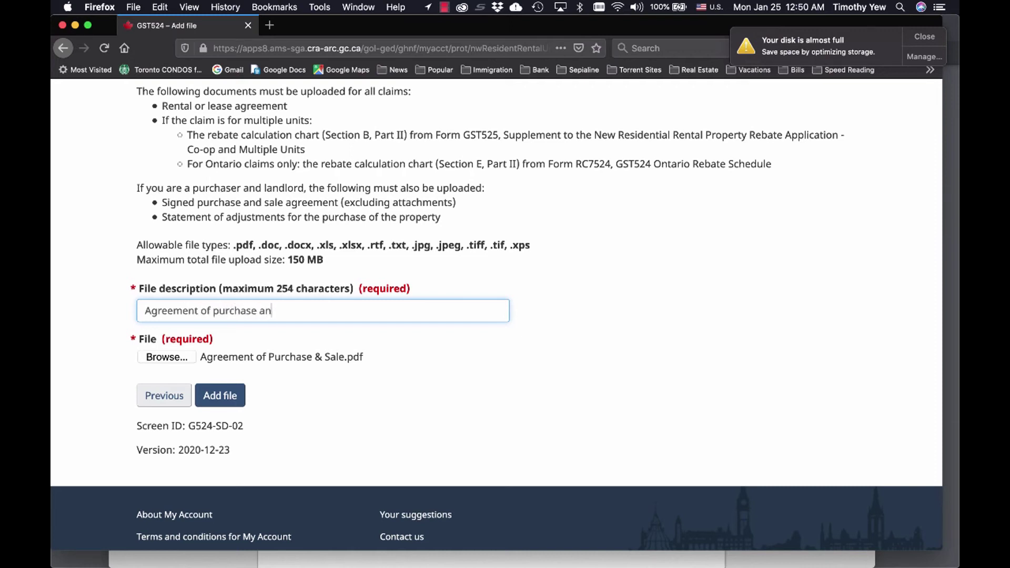
click(218, 389)
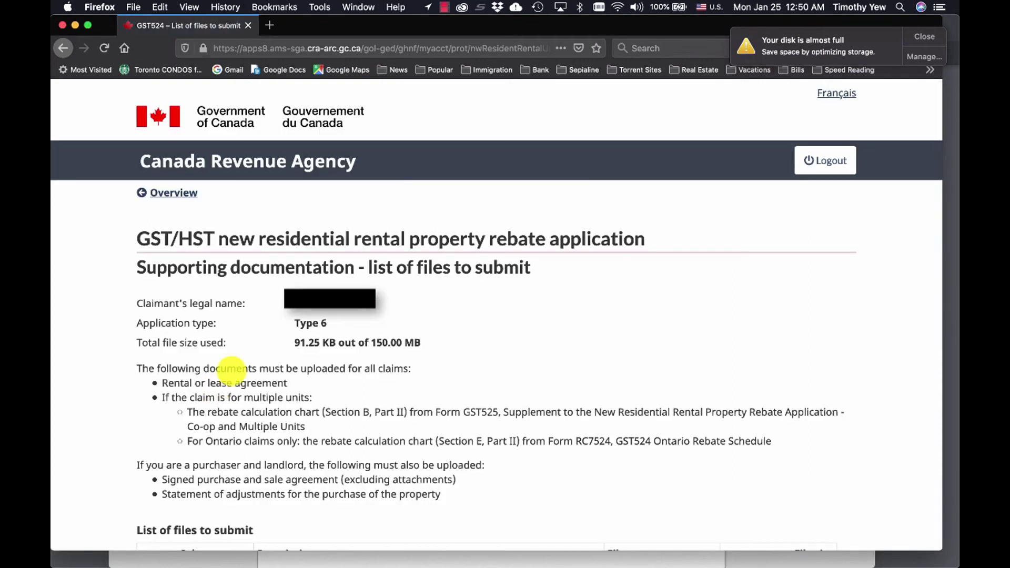
Add a second file, Lease Agreement.pdf, described as 'Lease Agreement'
scroll(253, 343, down, 5)
click(199, 315)
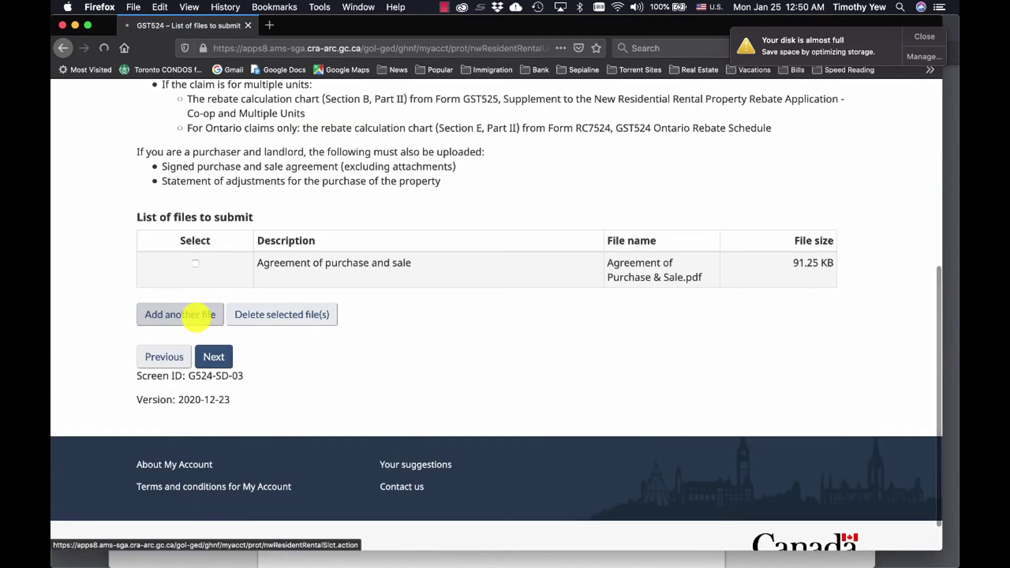
scroll(347, 340, down, 10)
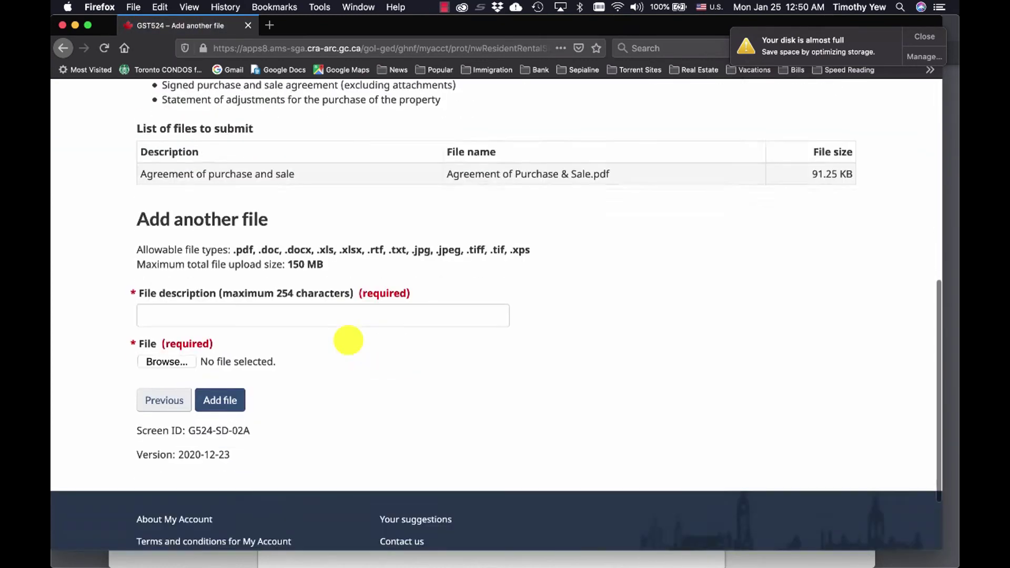
click(229, 317)
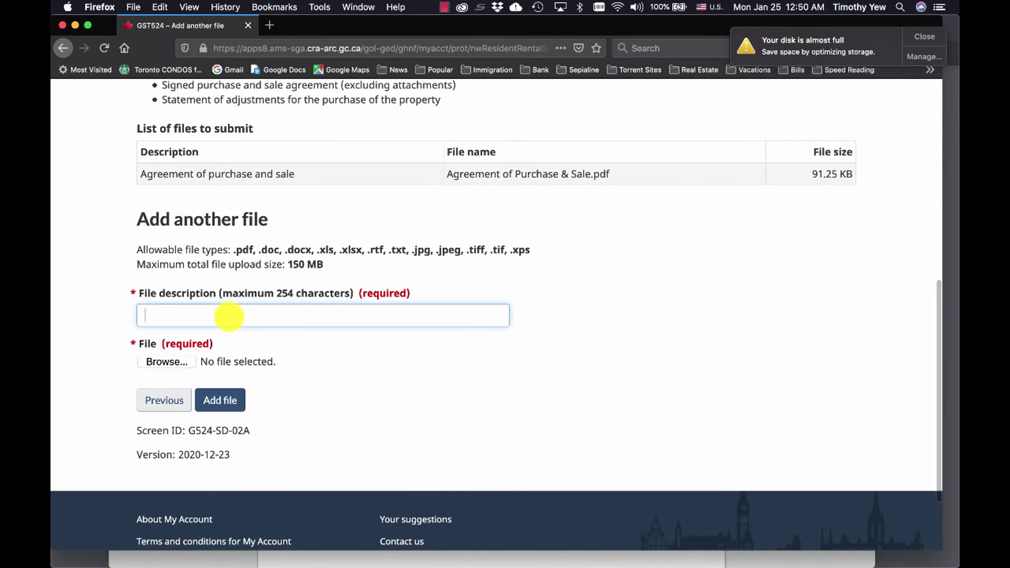
click(167, 361)
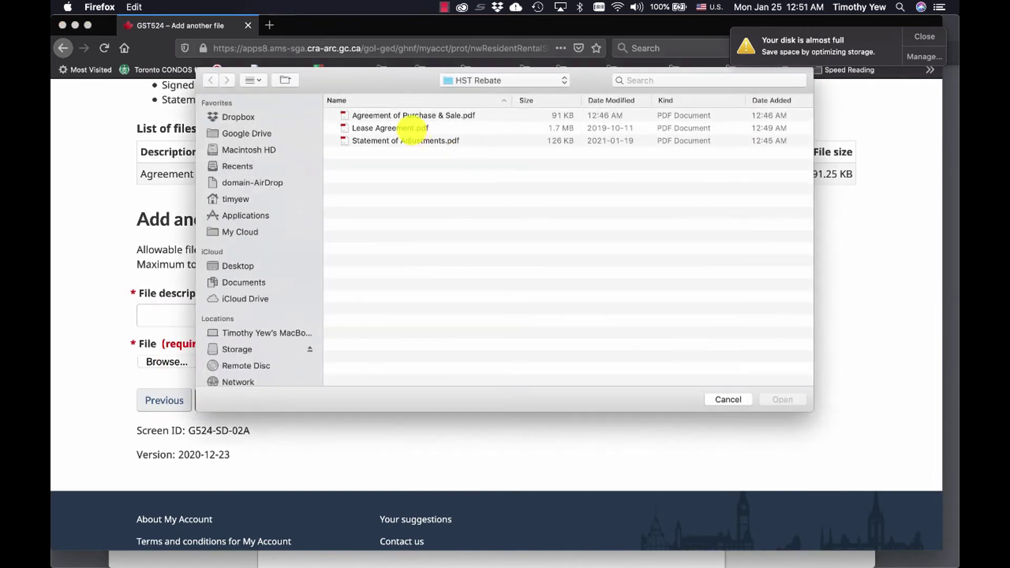
double_click(386, 128)
click(243, 316)
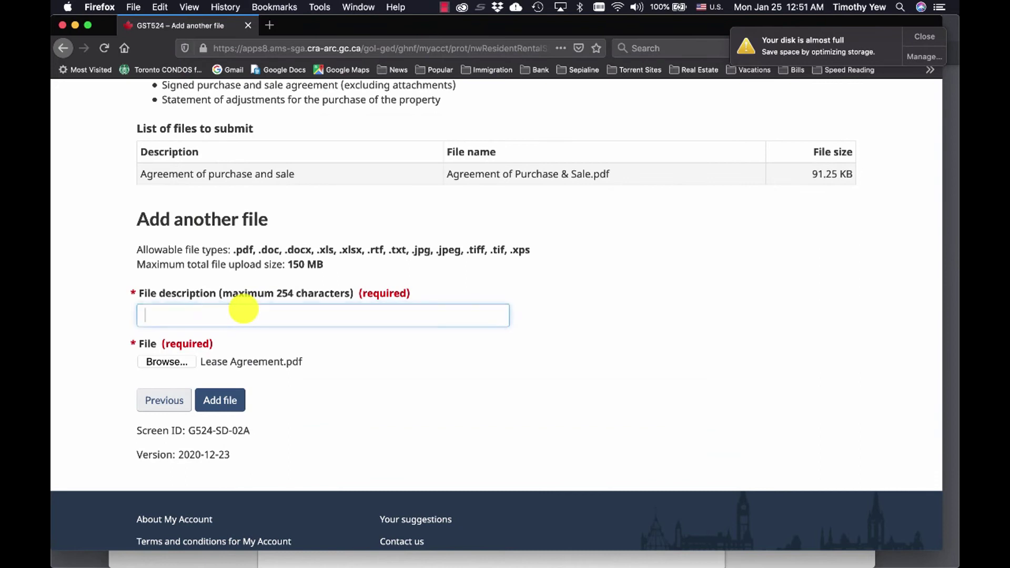
text(Lease Ag)
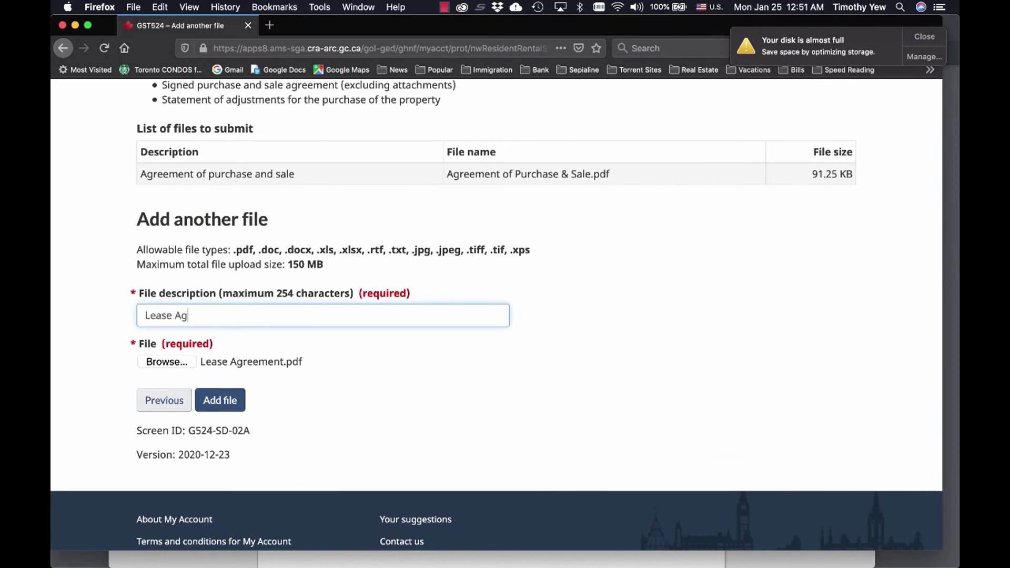
text(reement)
click(228, 402)
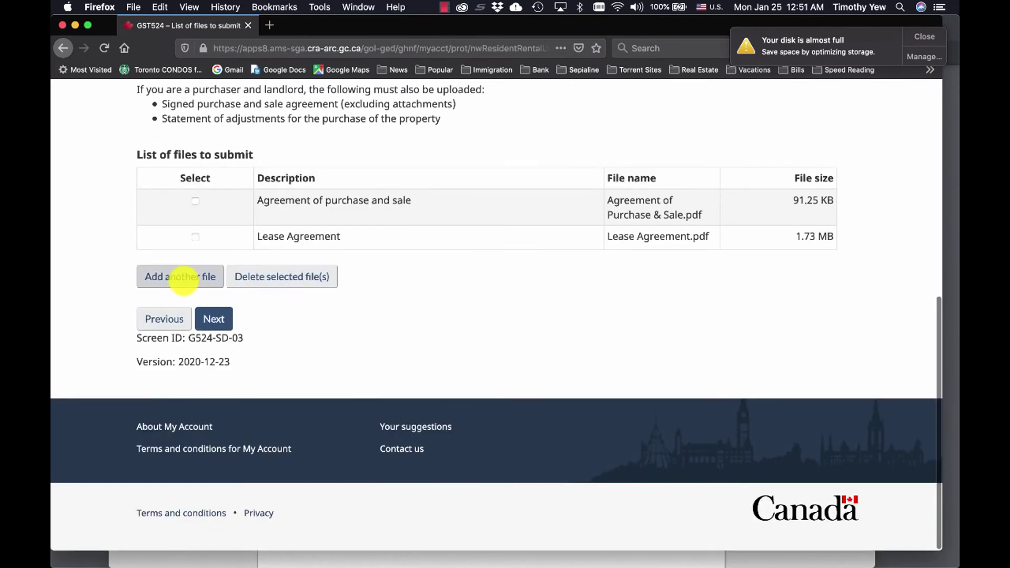
Add a third file, Statement of Adjustments.pdf, with its description, bringing uploads to 1.95 MB
click(180, 277)
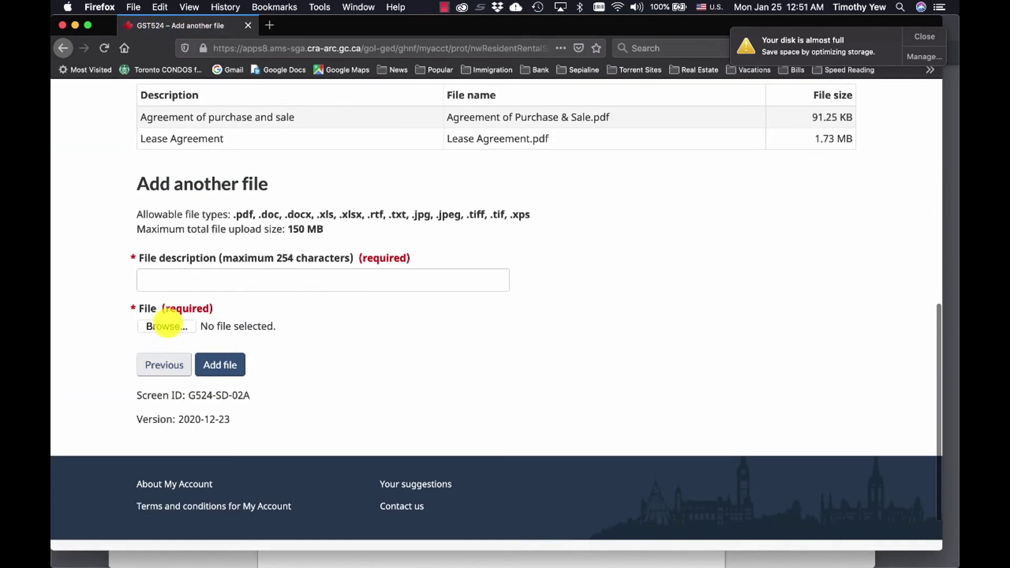
click(162, 326)
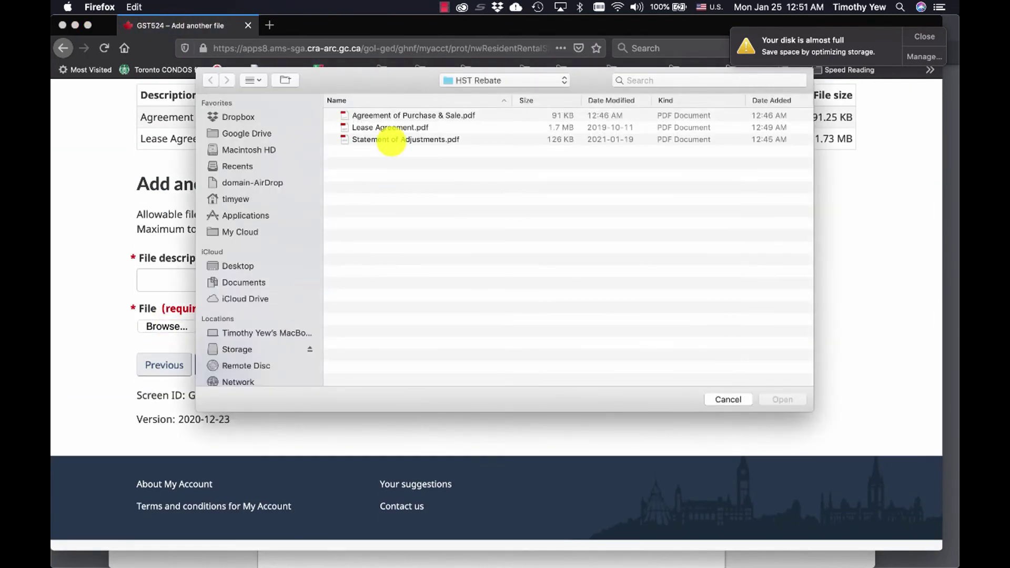
double_click(382, 138)
click(261, 278)
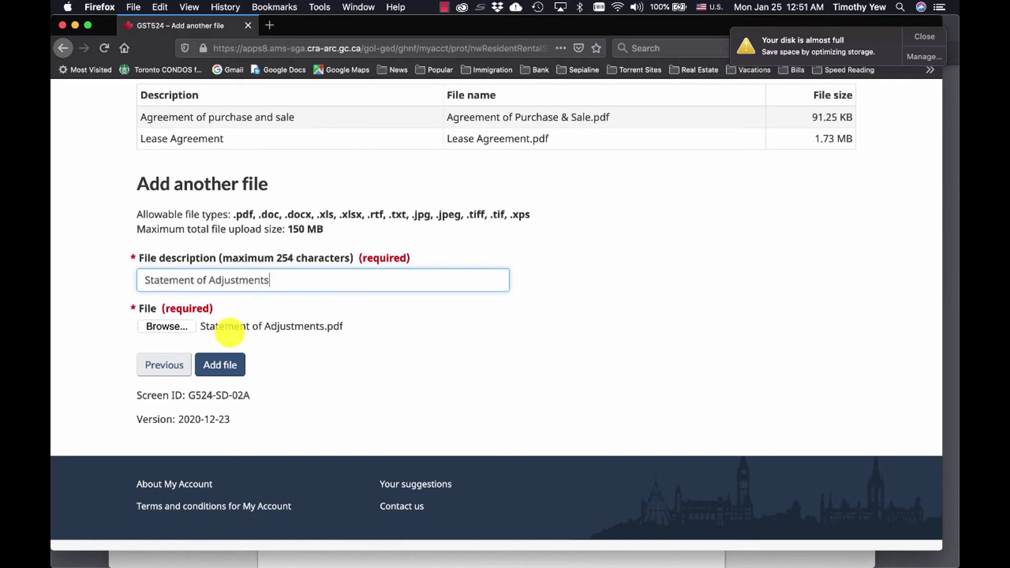
click(232, 364)
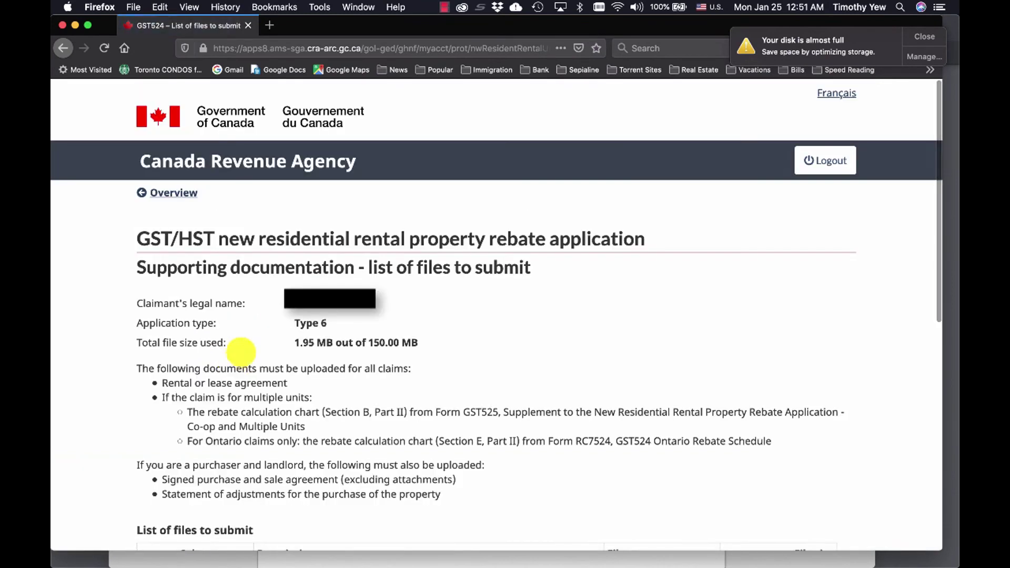
Advance to Review and submit, scroll down to the $20,308.18 total rebate, and switch to PDF Expert
scroll(288, 326, down, 6)
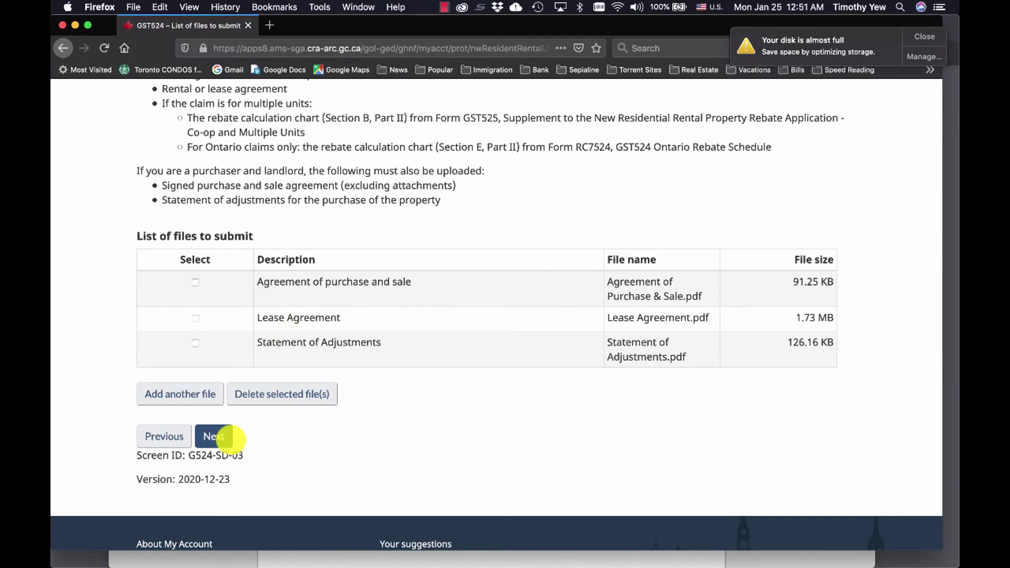
click(225, 436)
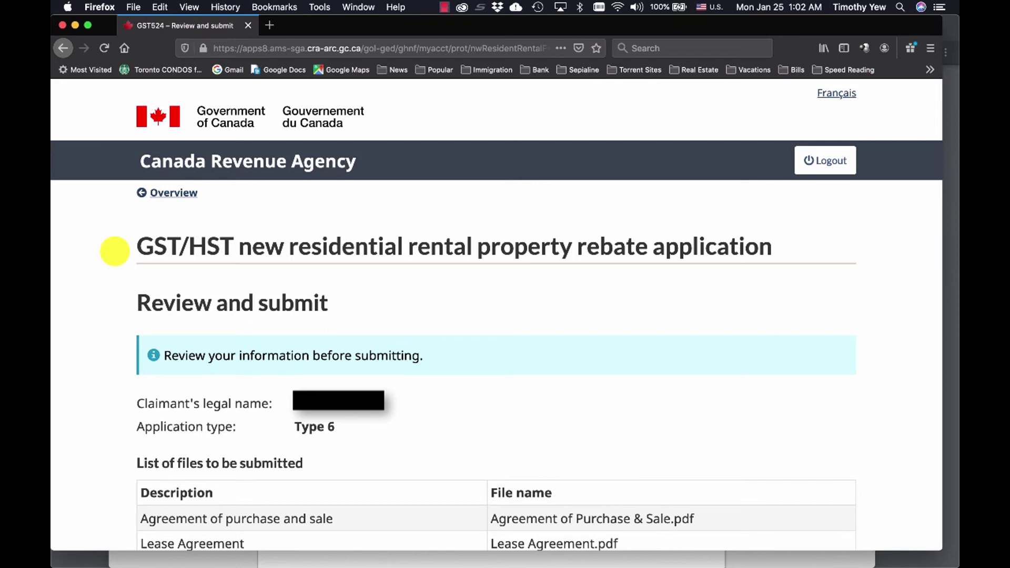
scroll(408, 231, down, 6)
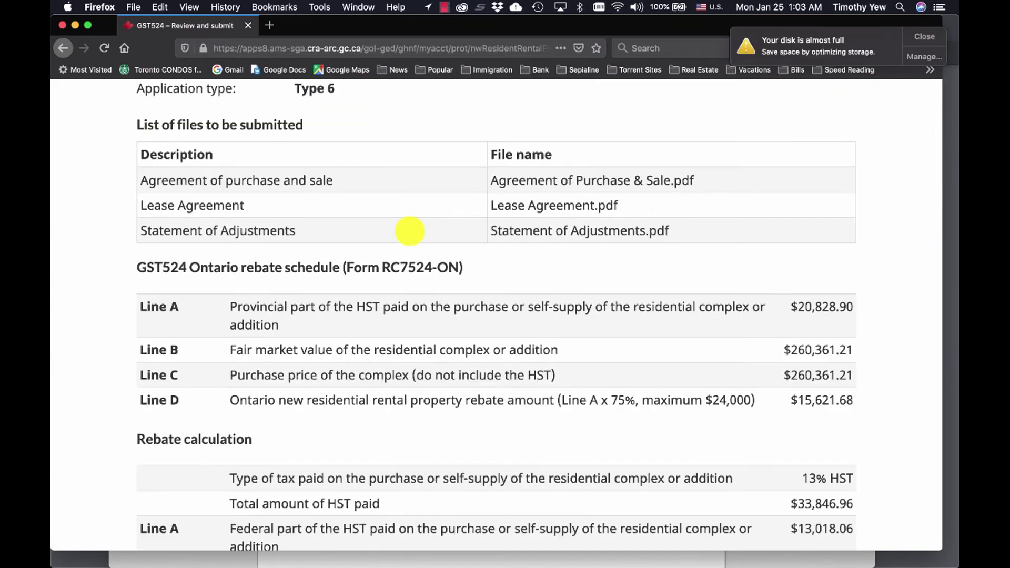
scroll(409, 231, down, 3)
scroll(409, 231, down, 4)
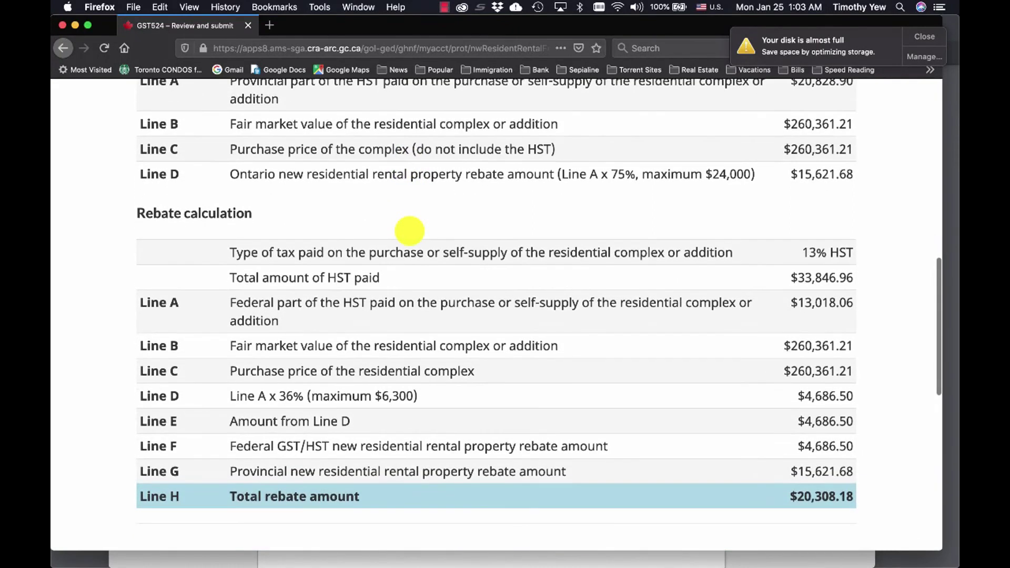
scroll(409, 231, down, 3)
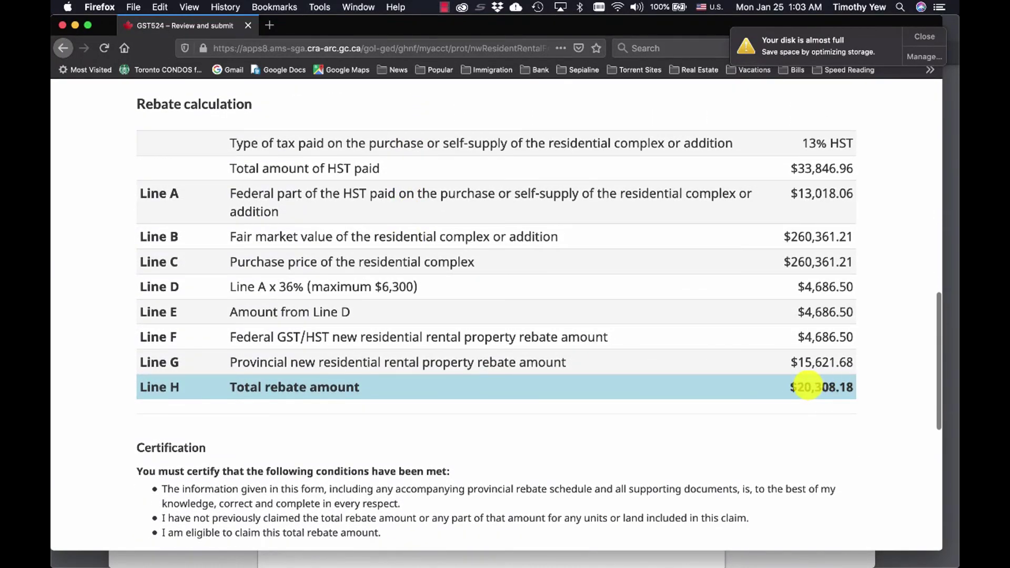
key(super+Tab)
key(Tab)
key(Tab)
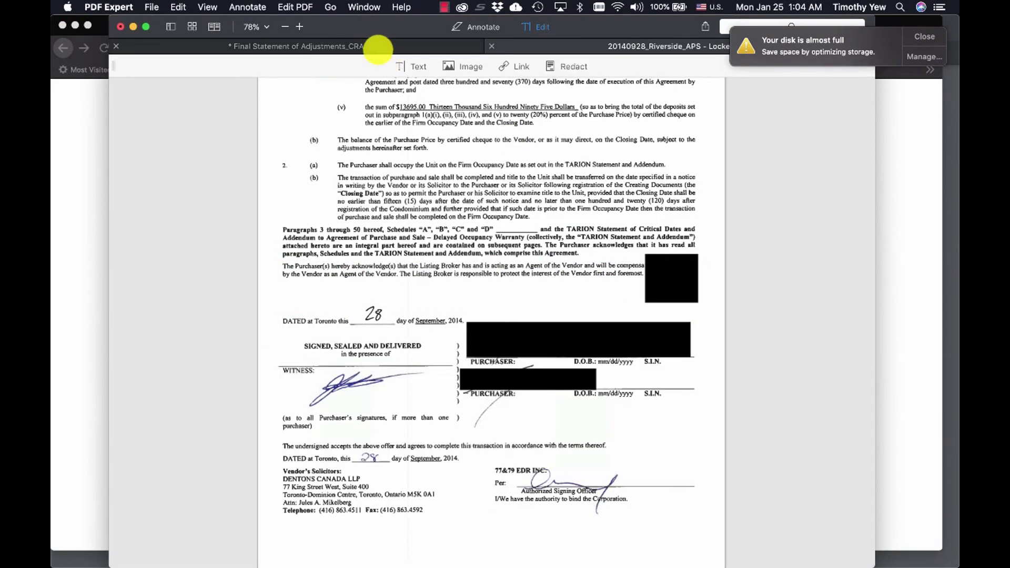
Verify the 20,308.17 HST rebate in Final Statement of Adjustments_CRA against the form's calculation
click(381, 46)
scroll(537, 282, down, 20)
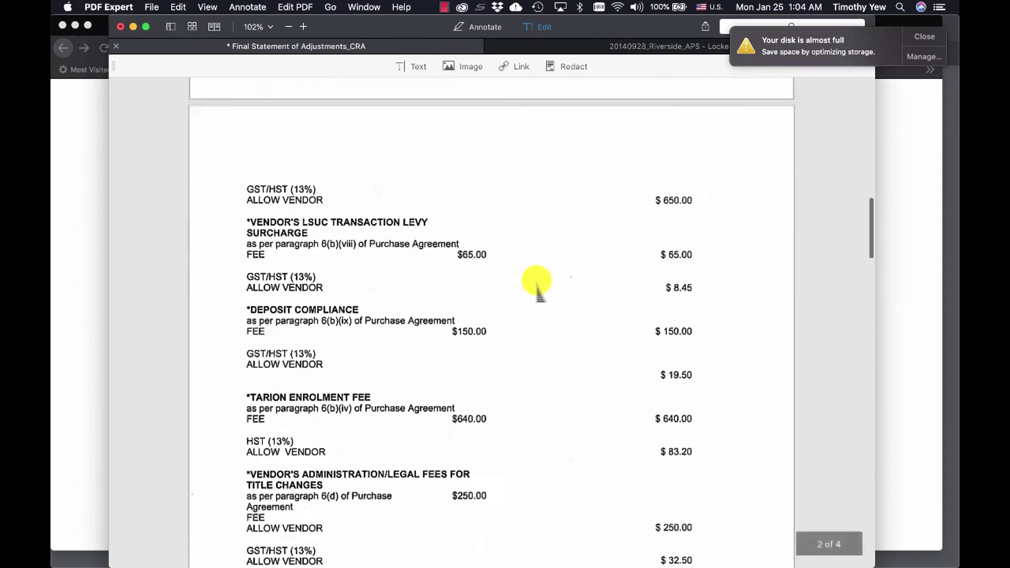
scroll(536, 281, down, 10)
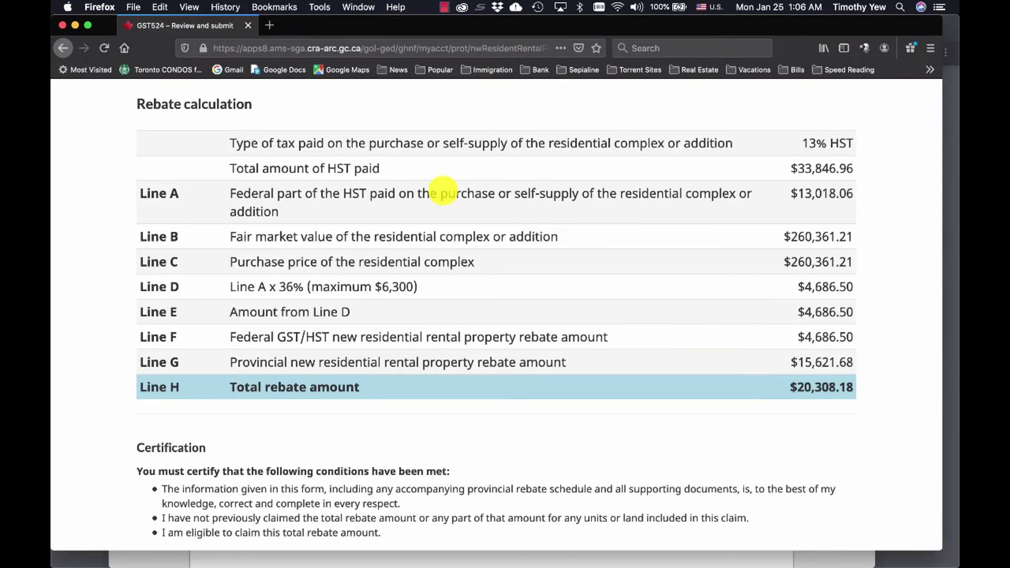
key(super+Tab)
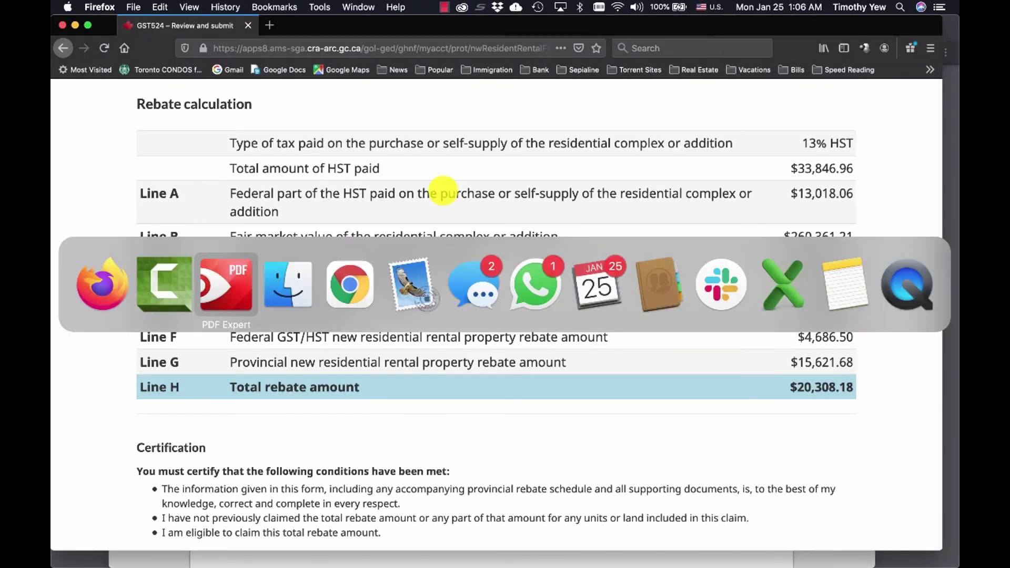
scroll(444, 263, down, 2)
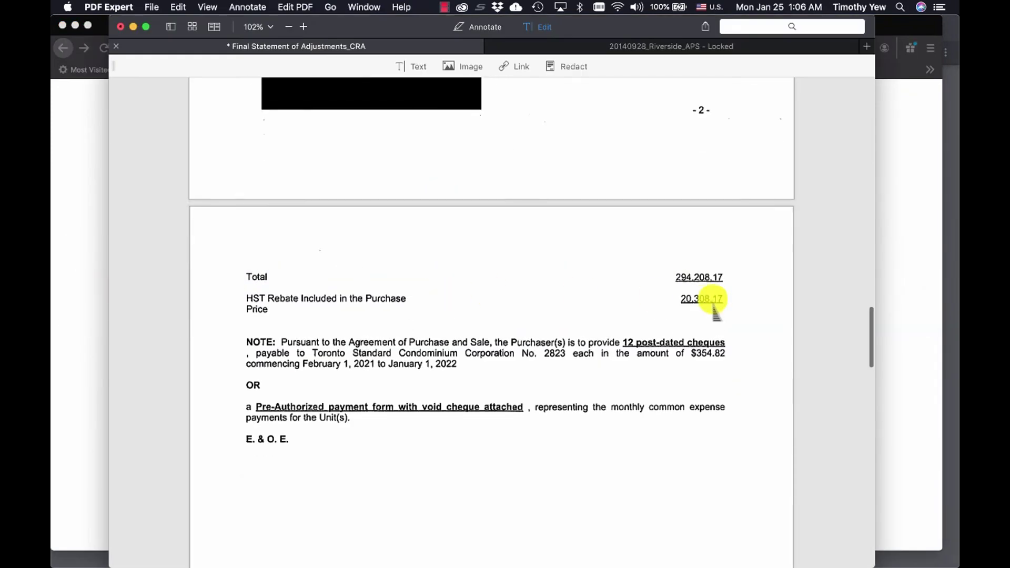
key(super+Tab)
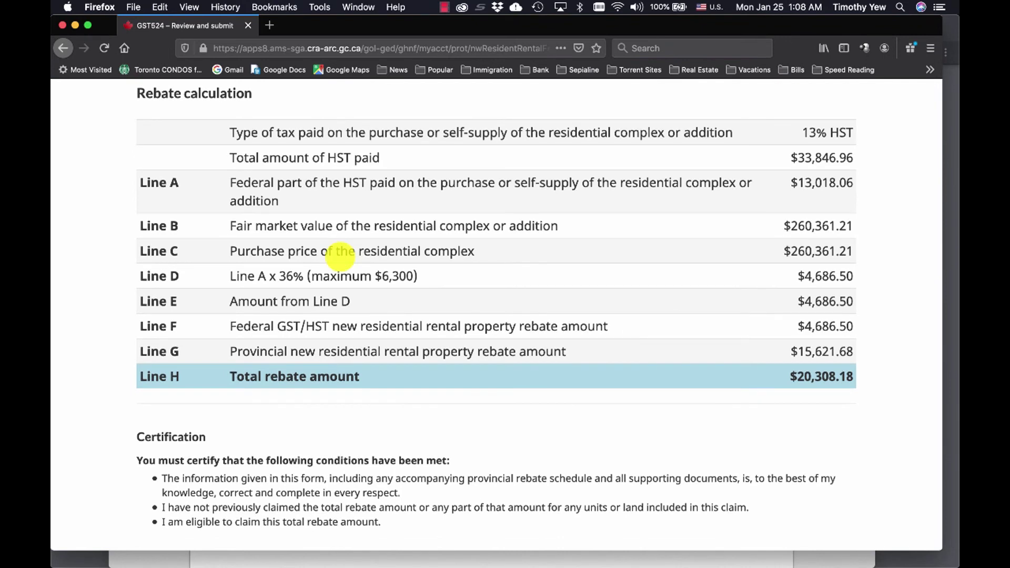
Request direct deposit of the rebate under Certification and bring up the void cheque
scroll(339, 253, down, 10)
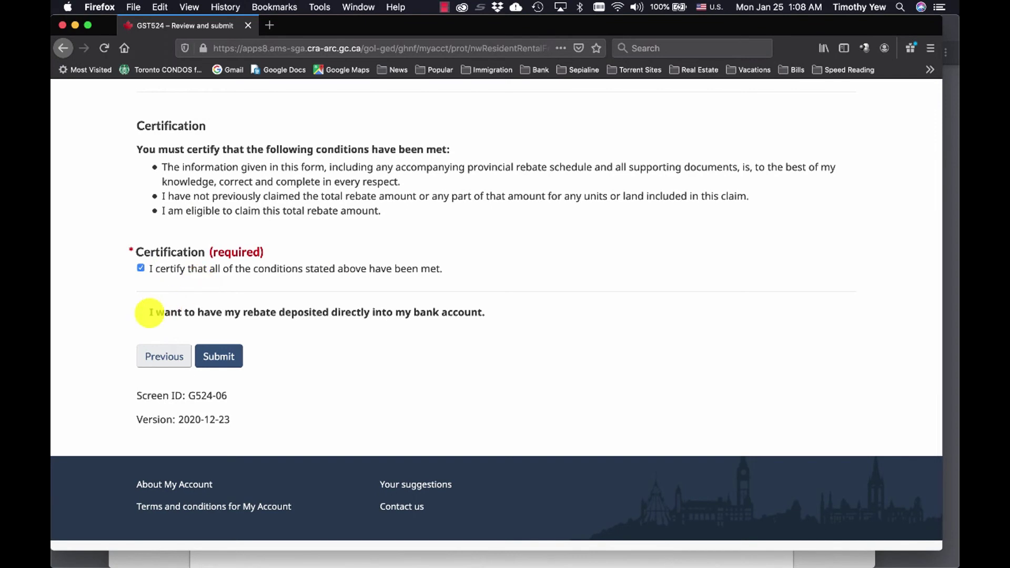
click(140, 312)
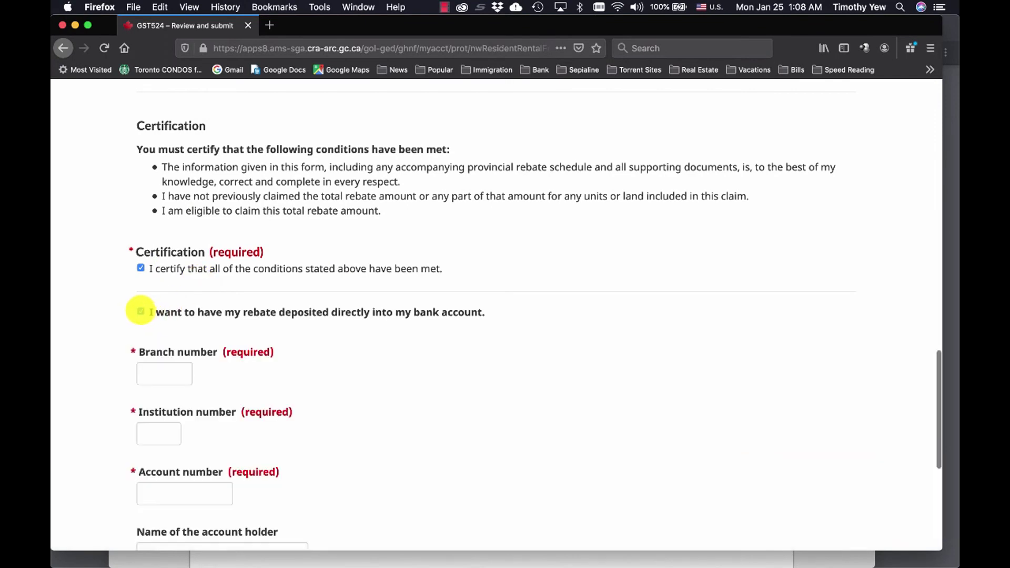
scroll(300, 311, down, 3)
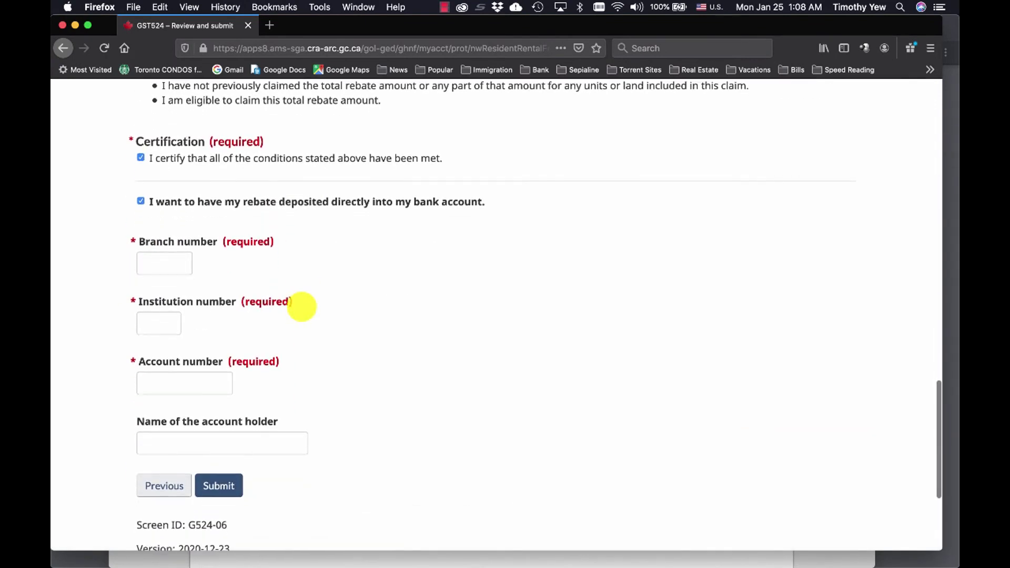
scroll(338, 302, down, 3)
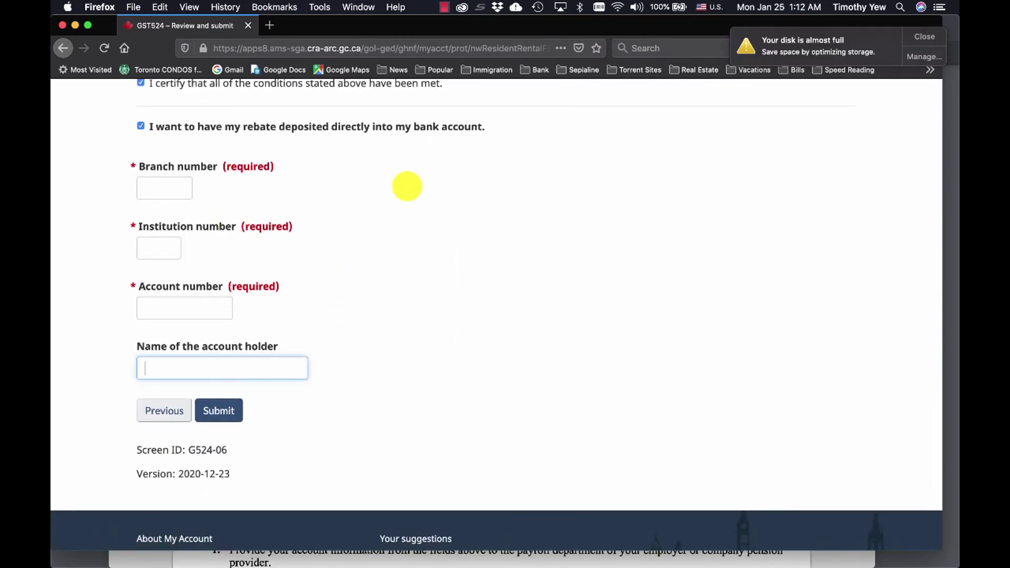
click(326, 182)
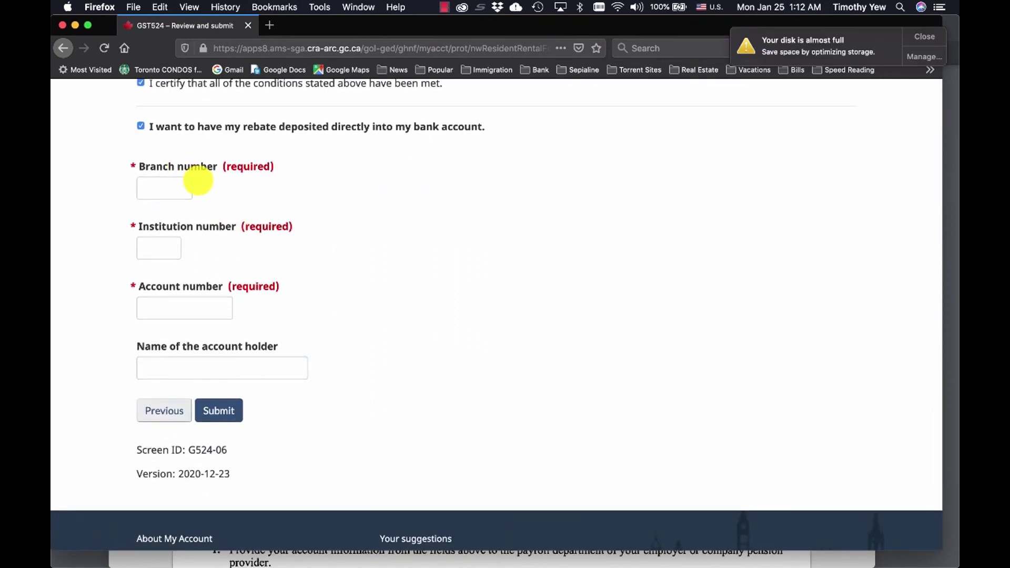
key(super+Tab)
key(super+Tab)
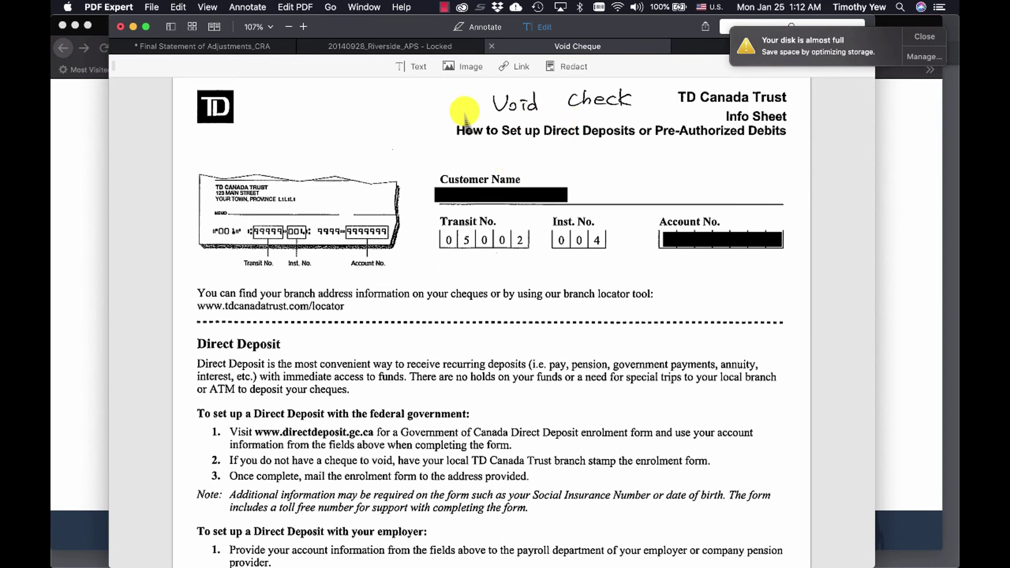
Enlarge the void cheque in PDF Expert to read its bank numbers
key(super+Tab)
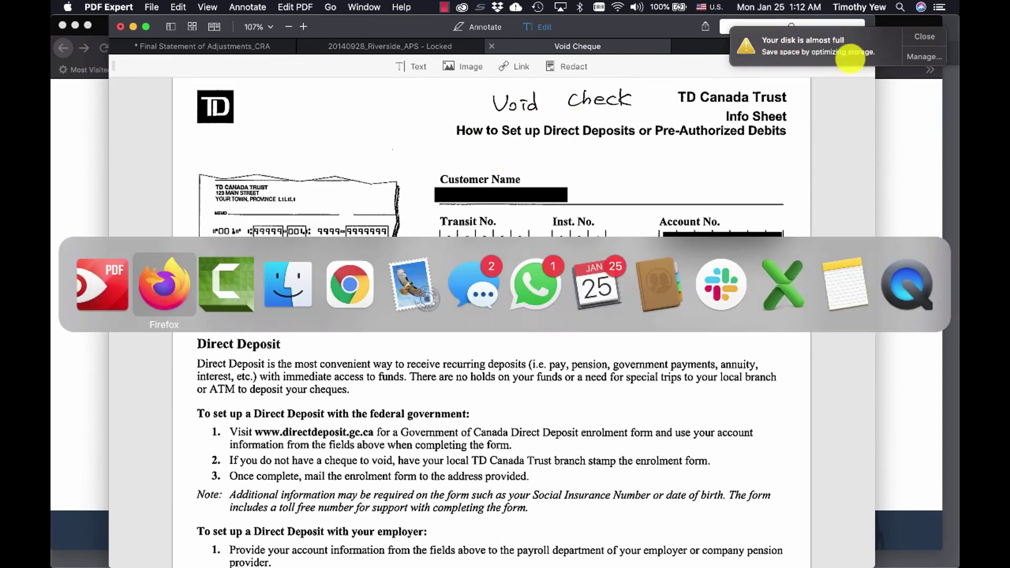
key(super+Tab)
key(super+Tab)
double_click(566, 327)
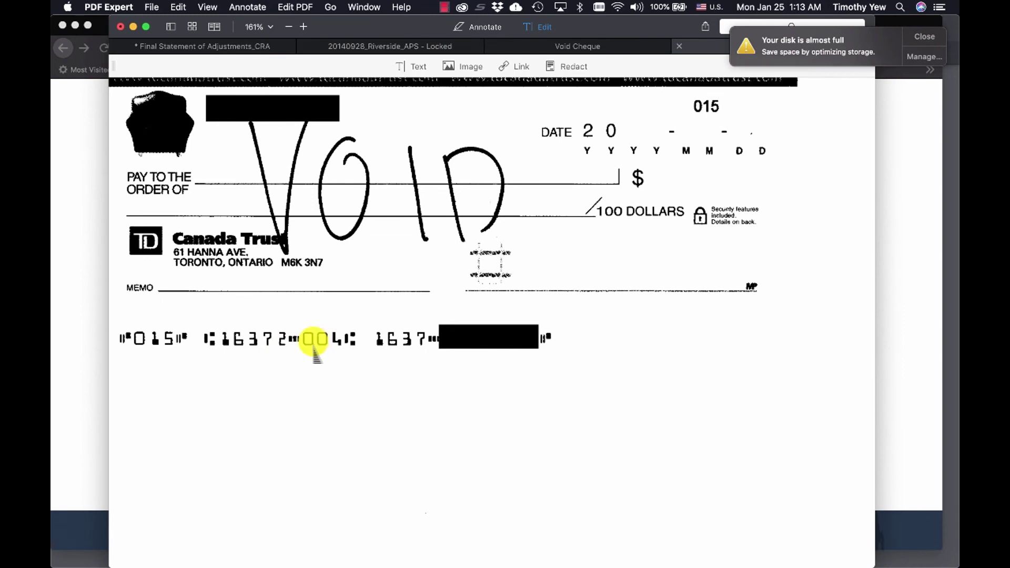
key(super+Tab)
Enter institution number 004 on the form and start the branch number from the cheque
key(super+Tab)
click(163, 254)
text(004)
click(160, 190)
key(super+Tab)
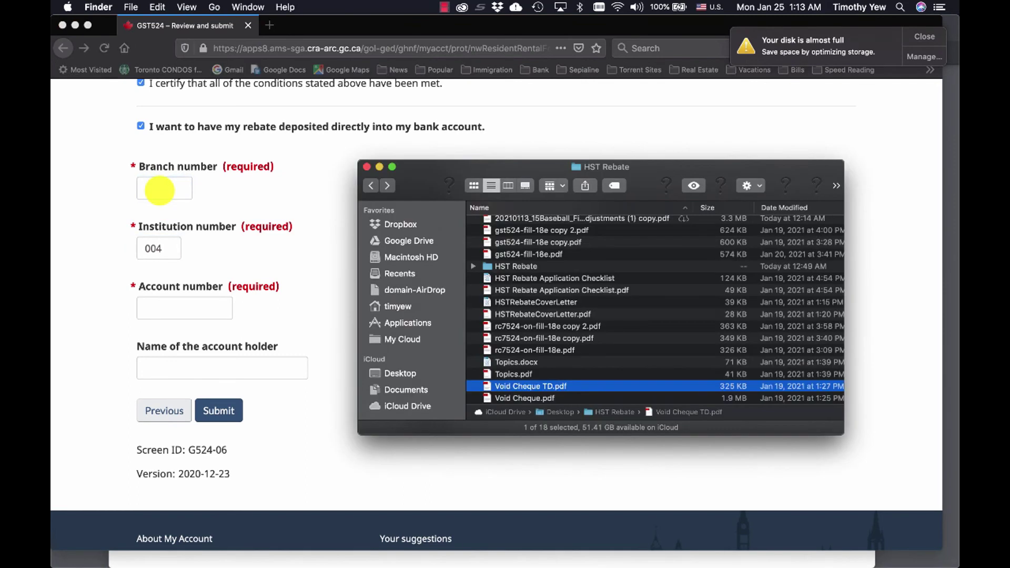
key(super+Tab)
key(Tab)
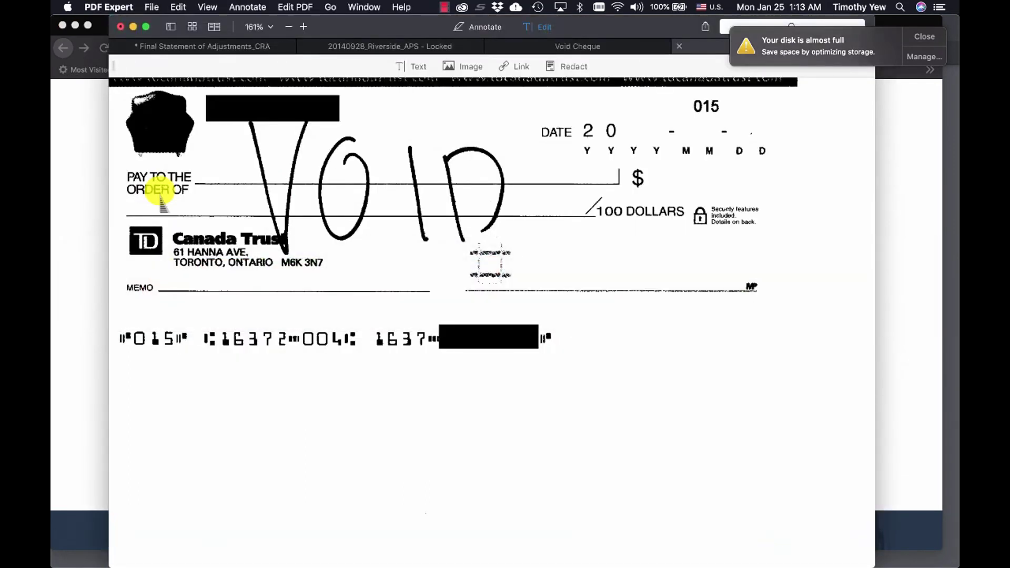
key(super+Tab)
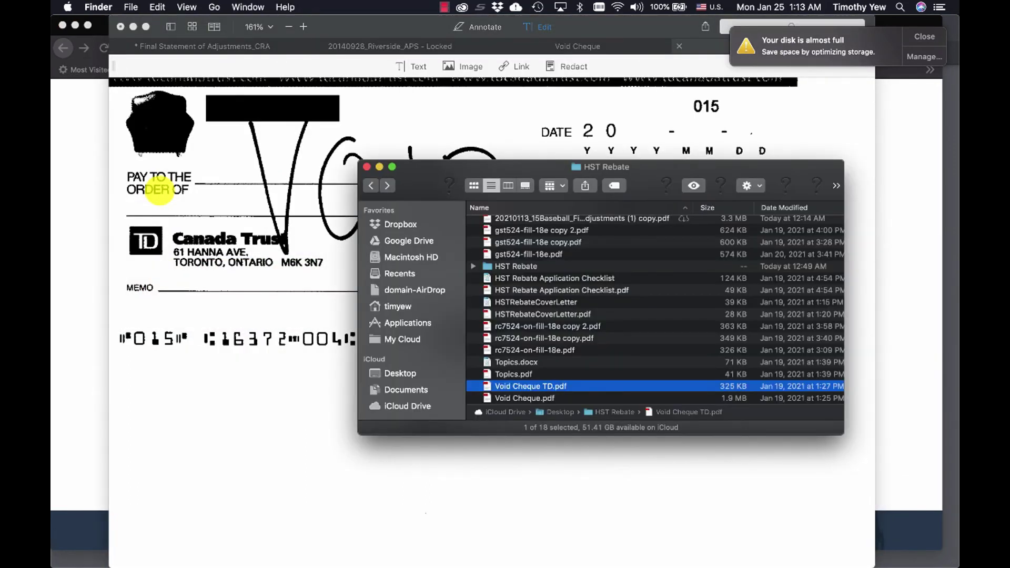
key(super+Tab)
text(1)
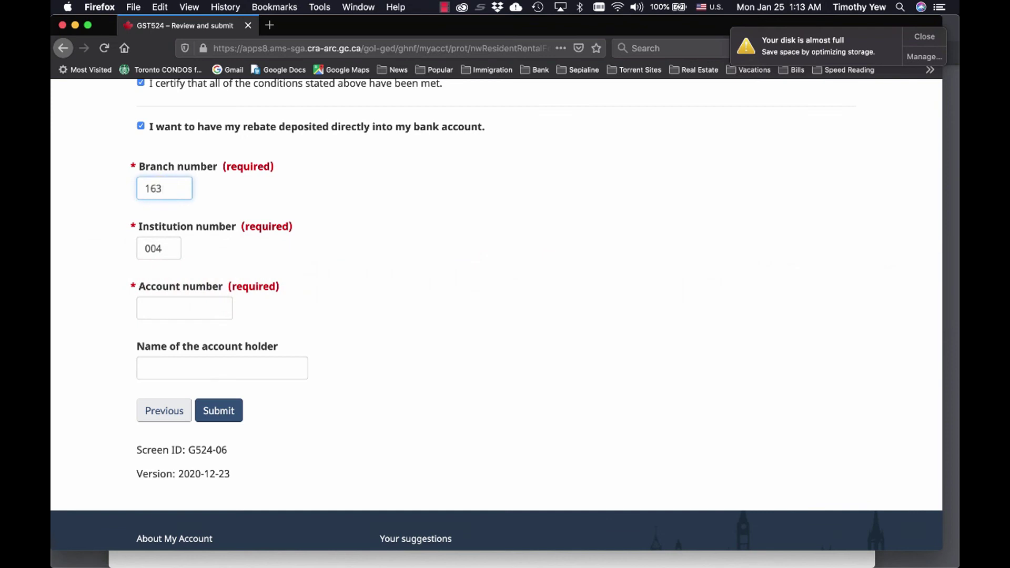
Fill in the bank account number from the void cheque and proceed to the account holder name
click(169, 308)
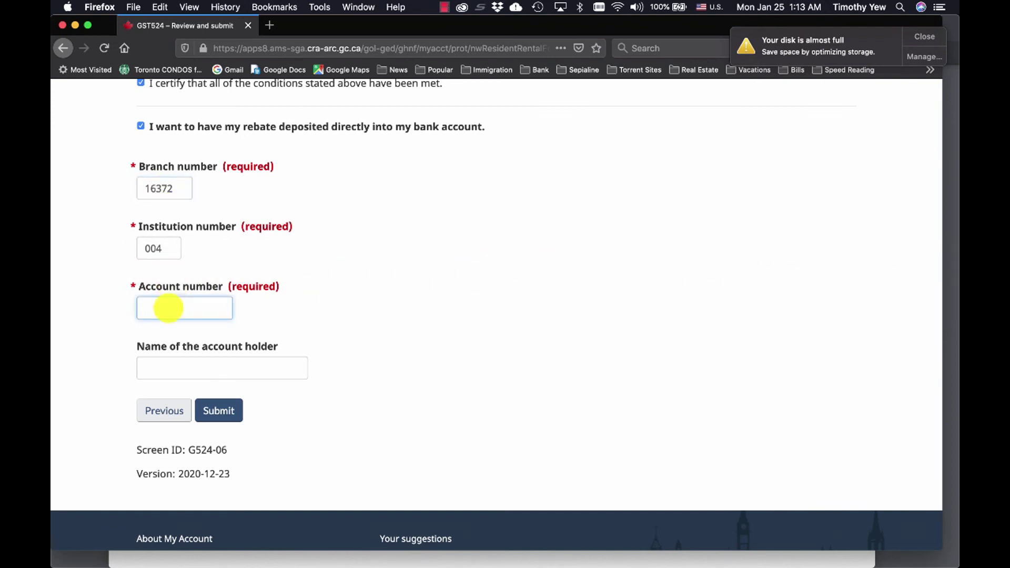
key(super+Tab)
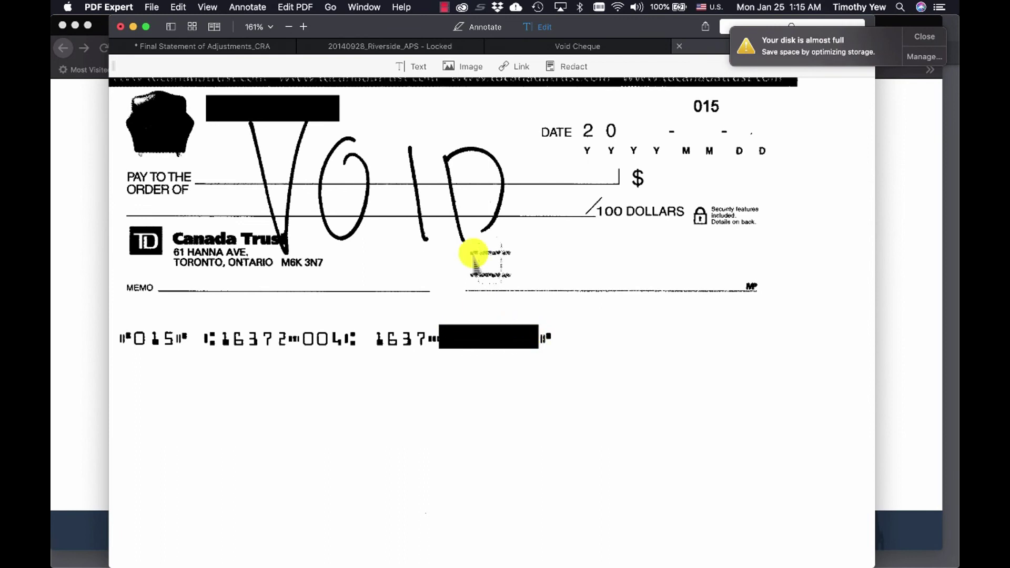
click(585, 43)
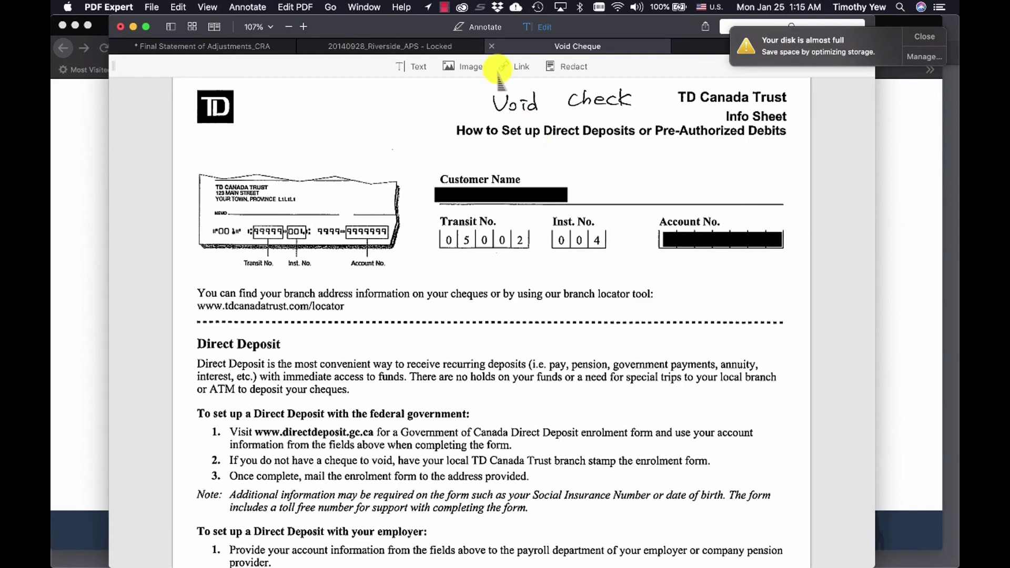
key(super+Tab)
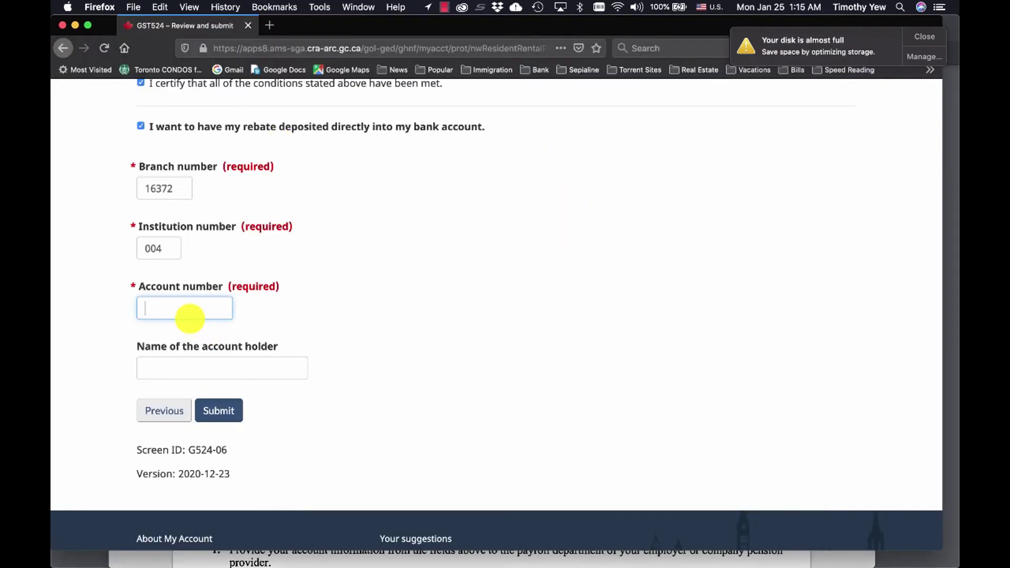
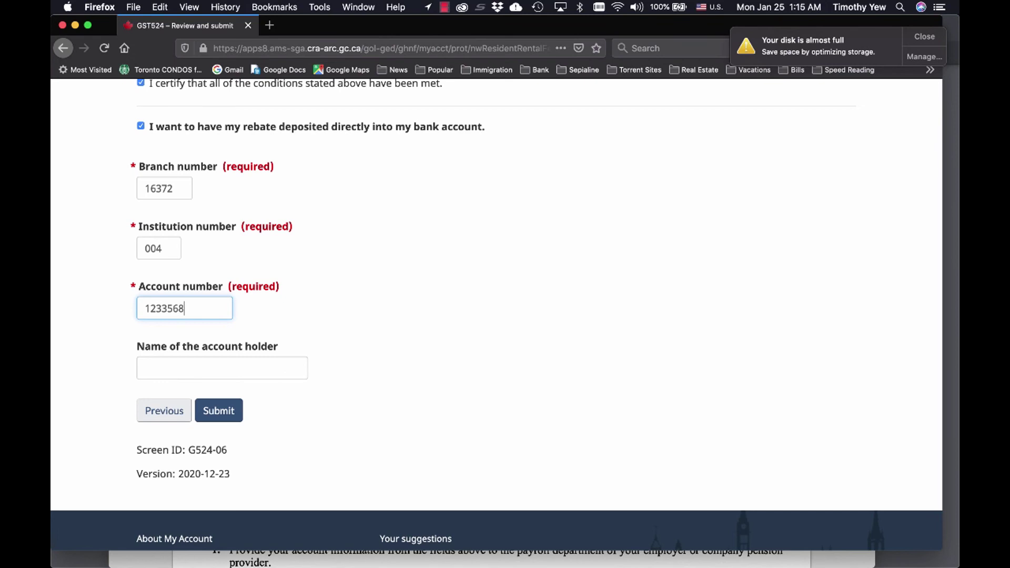
click(193, 370)
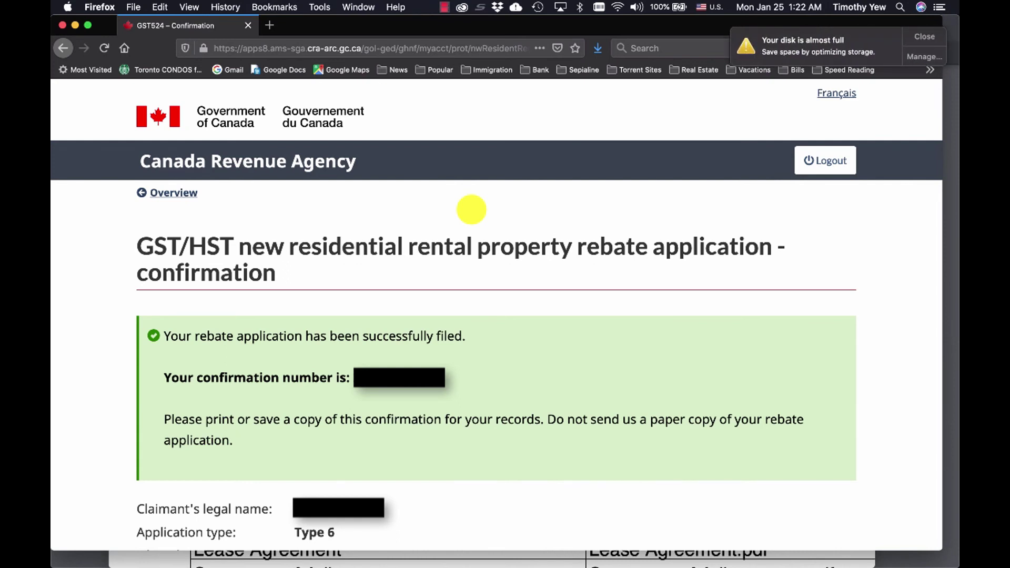
Save the confirmation showing the $20,308.18 rebate as PDF and dismiss the disk-full notice
scroll(472, 209, down, 15)
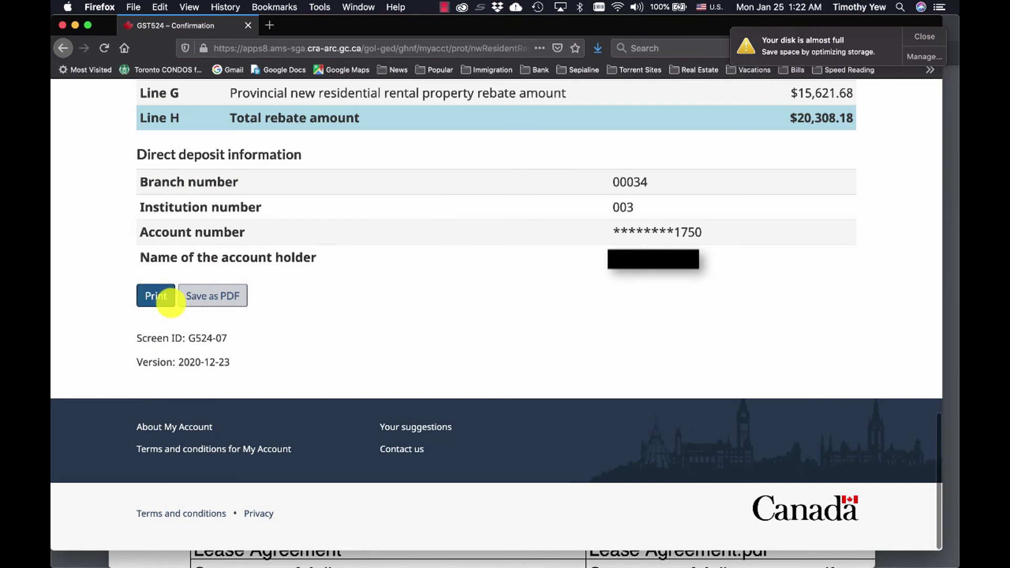
click(218, 295)
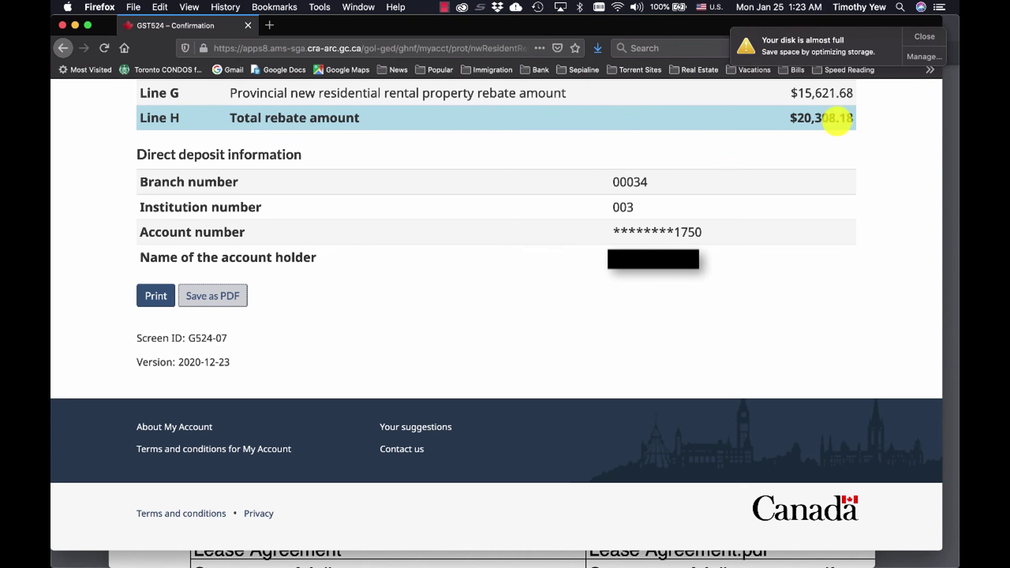
click(919, 38)
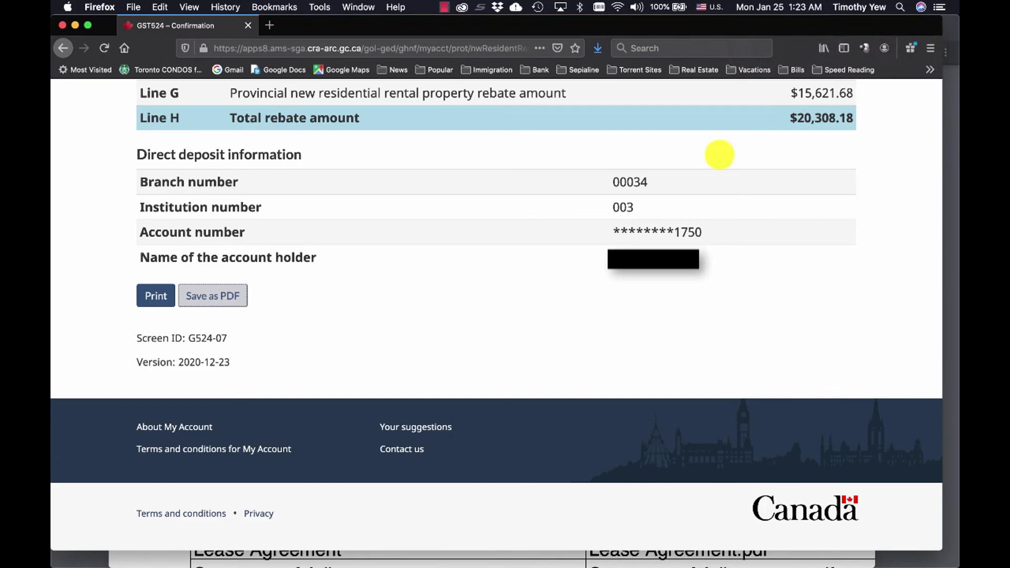